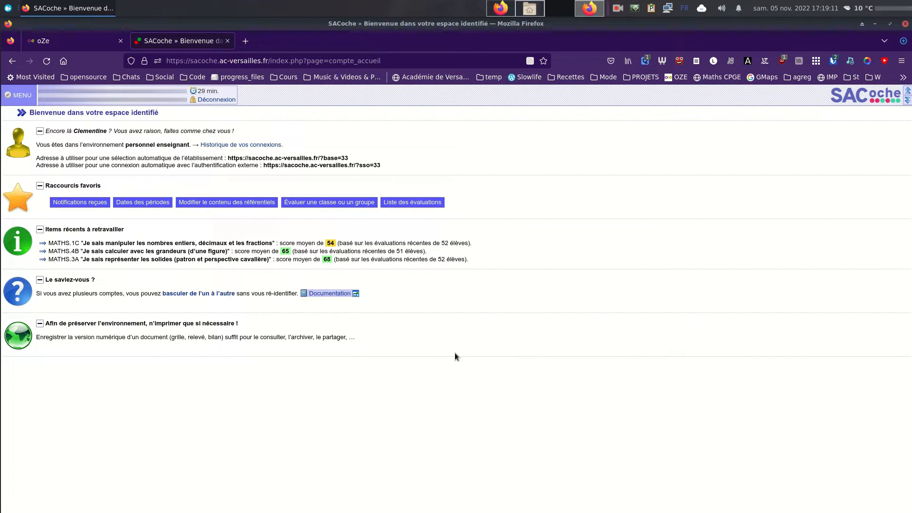
- Open the class seating plans (Plans de classes) from the teaching settings to view the existing plans
click(17, 97)
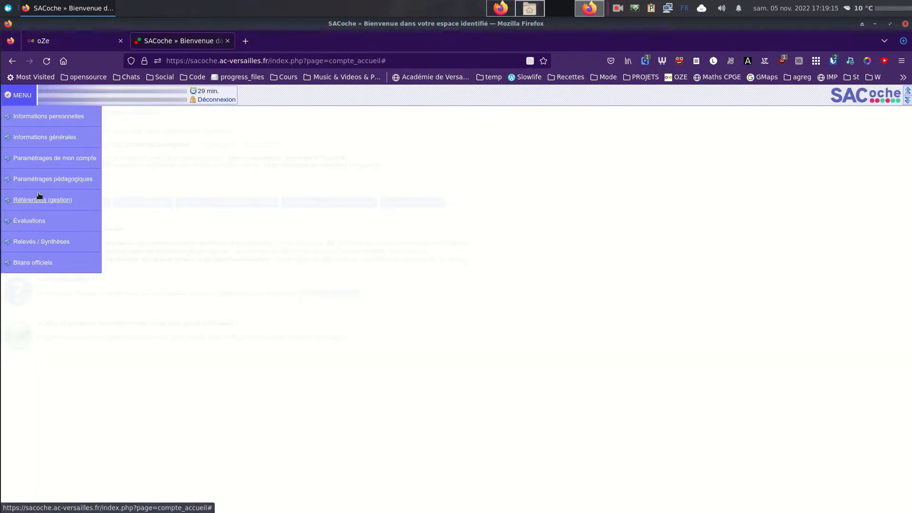
mouse_move(42, 179)
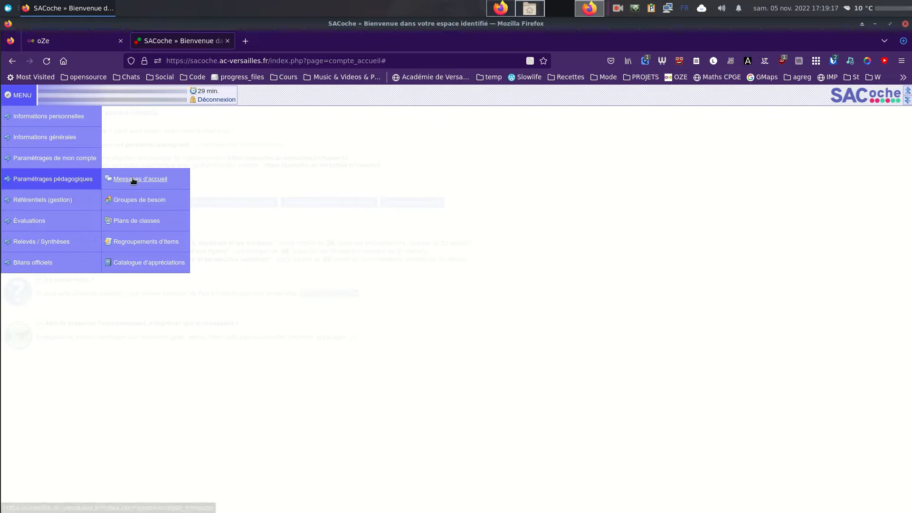
click(140, 221)
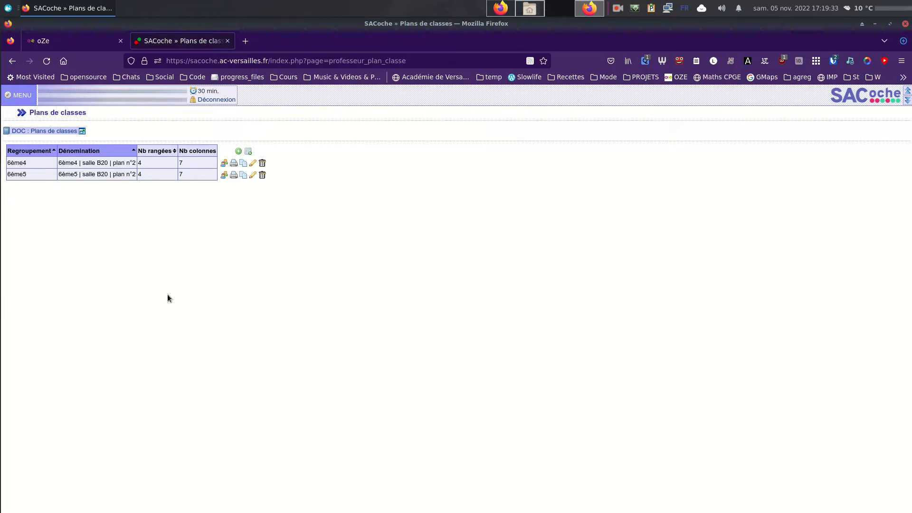
- Open the evaluations for a class or group and filter the list to class 6ème4 for Trimestre 1
click(24, 96)
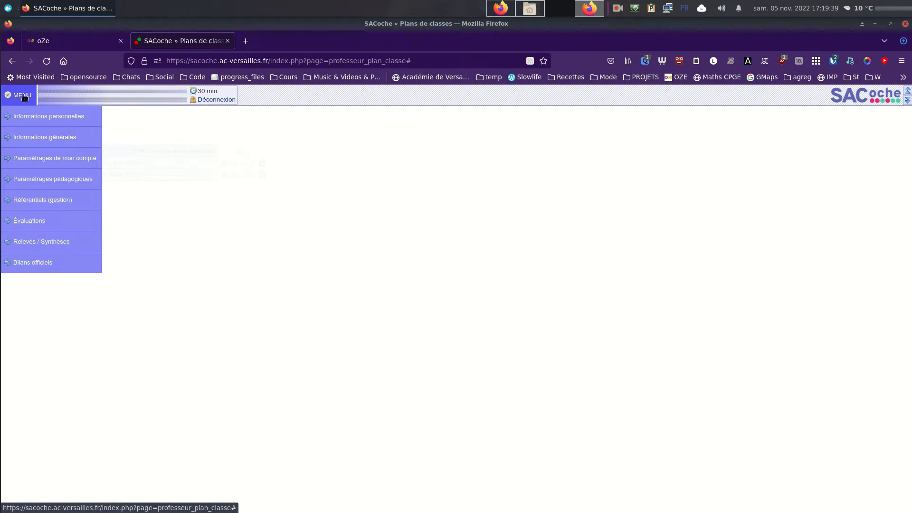
click(36, 223)
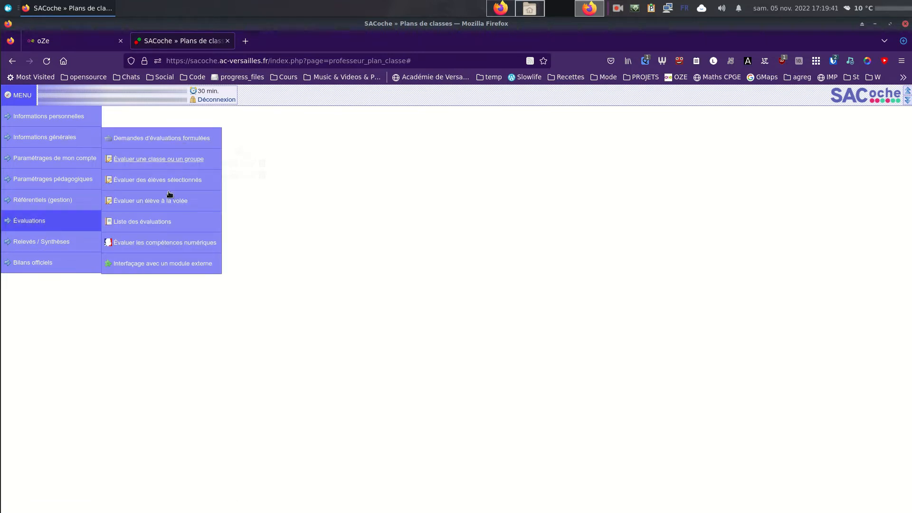
click(151, 159)
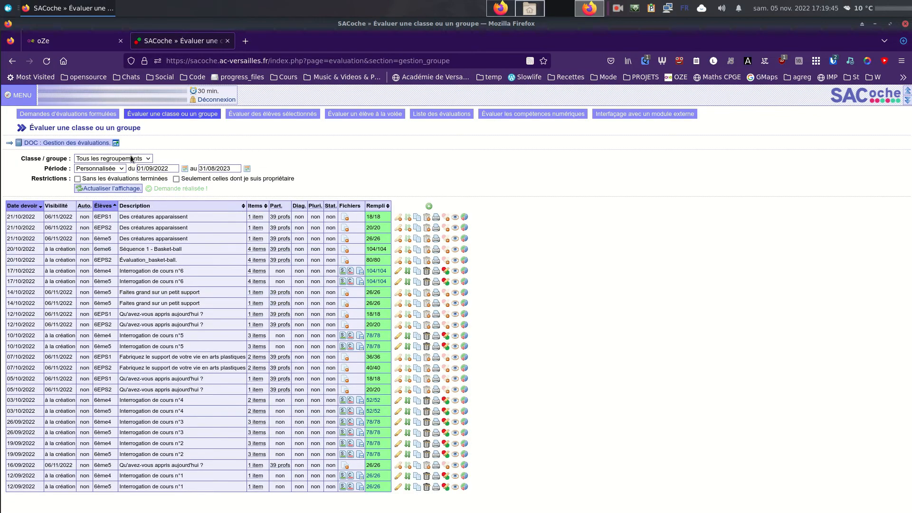
click(134, 159)
click(123, 196)
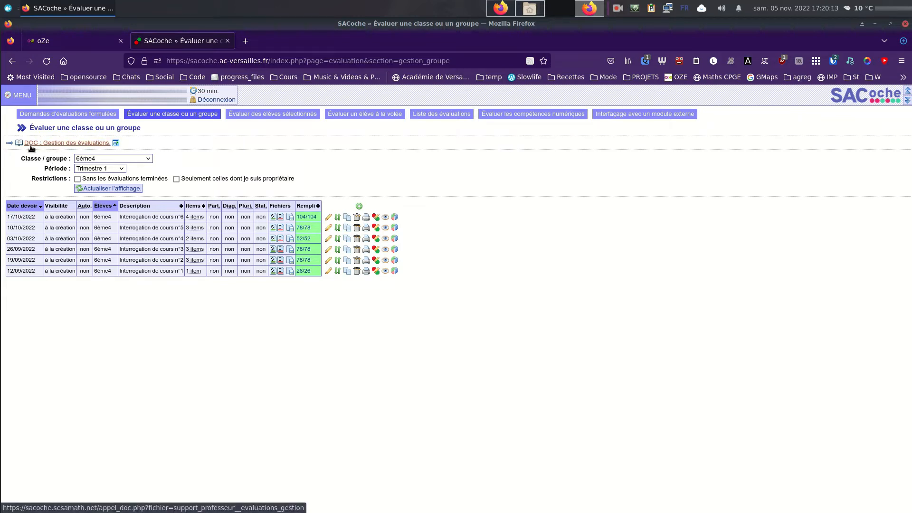
- Look through the evaluation management documentation, including its introduction and possible actions, and close it
click(77, 144)
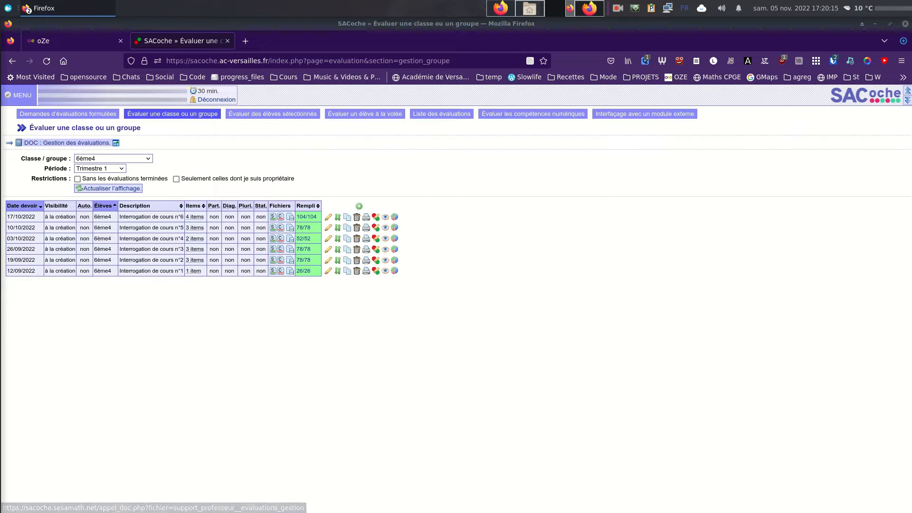
drag(422, 75, 449, 7)
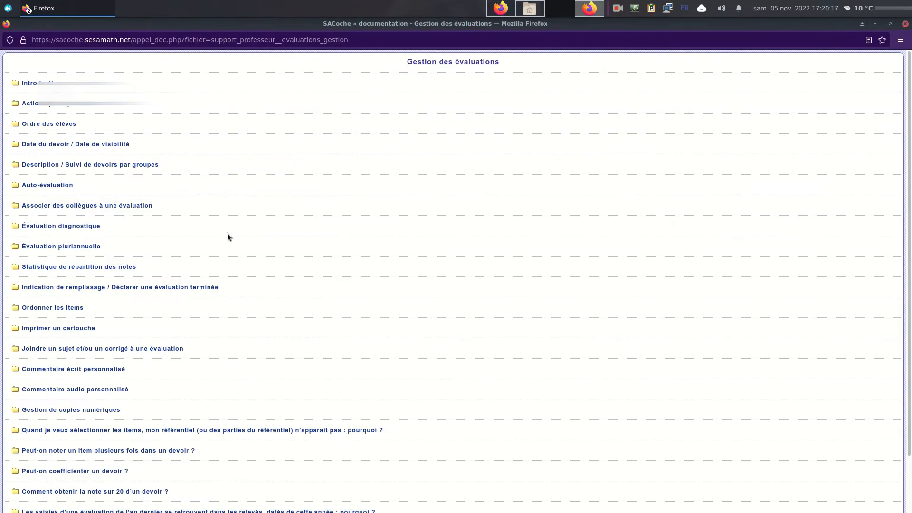
scroll(257, 265, down, 3)
scroll(303, 309, up, 3)
scroll(383, 324, down, 3)
scroll(124, 151, up, 3)
click(40, 83)
scroll(40, 95, down, 2)
click(30, 102)
scroll(114, 226, down, 3)
scroll(441, 318, up, 4)
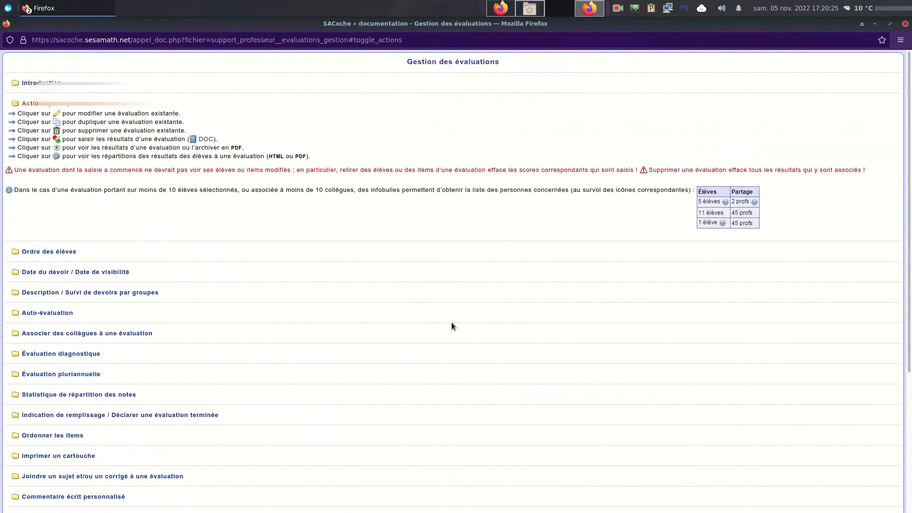
scroll(464, 327, down, 10)
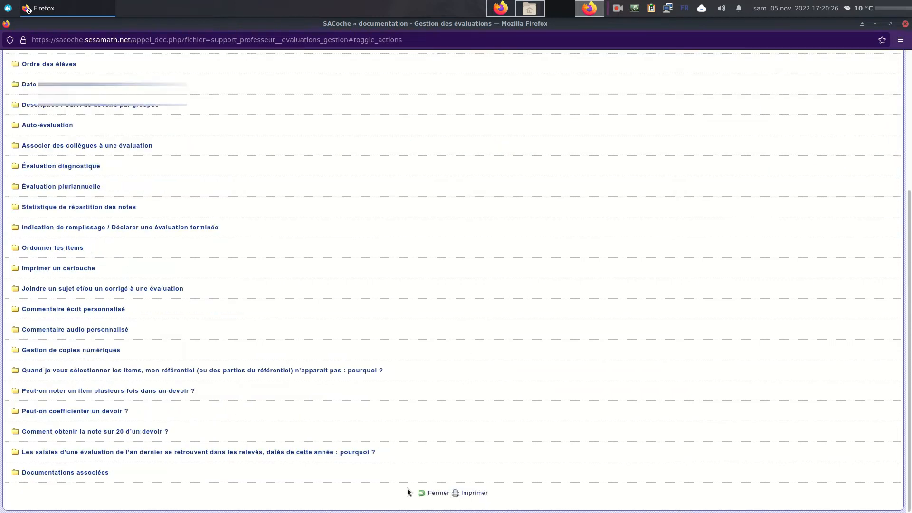
click(440, 497)
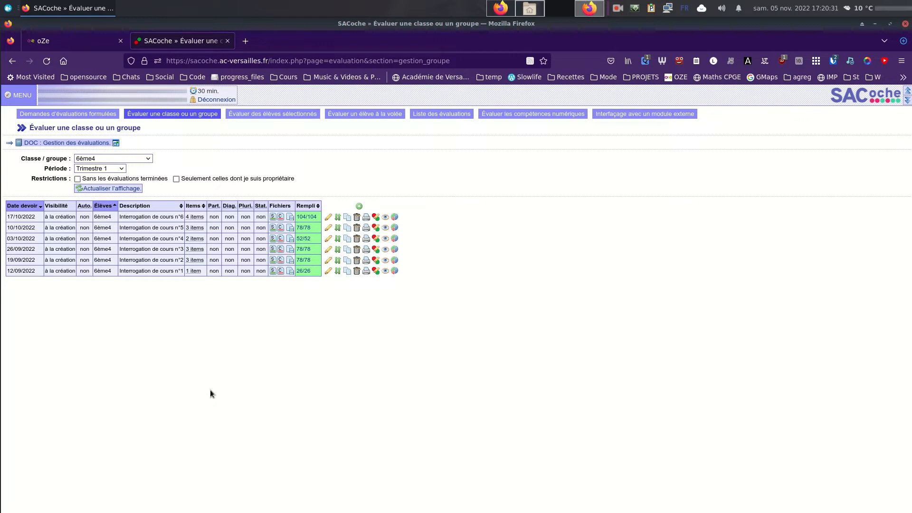
- Start a new evaluation for class 6ème4 dated 05/11/2022 with the description "Test"
click(360, 207)
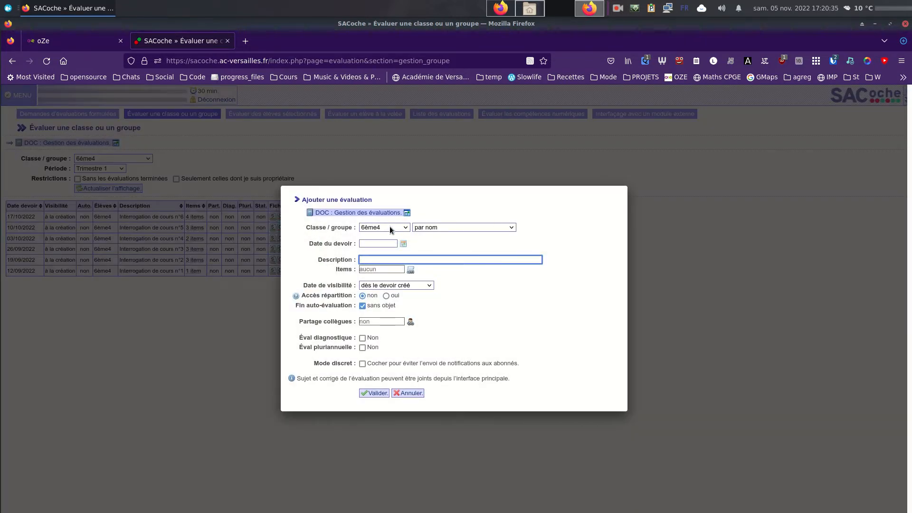
click(444, 226)
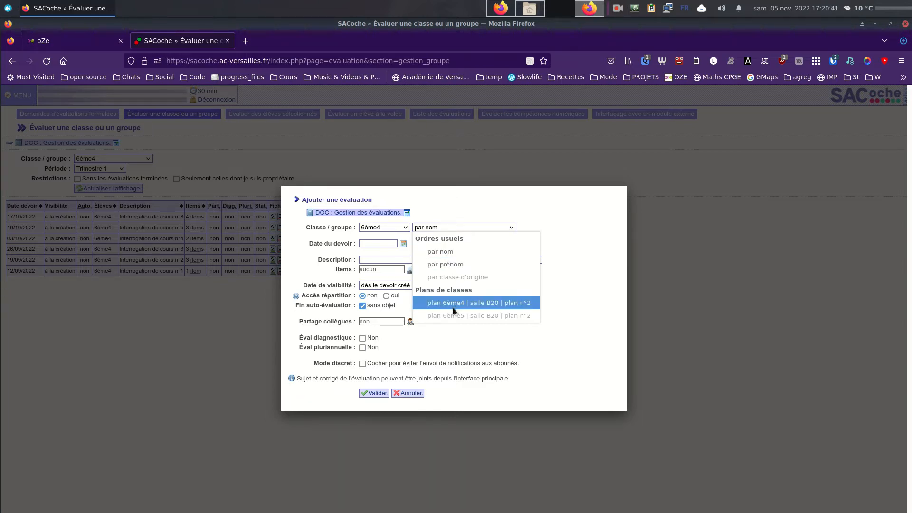
click(569, 231)
click(375, 244)
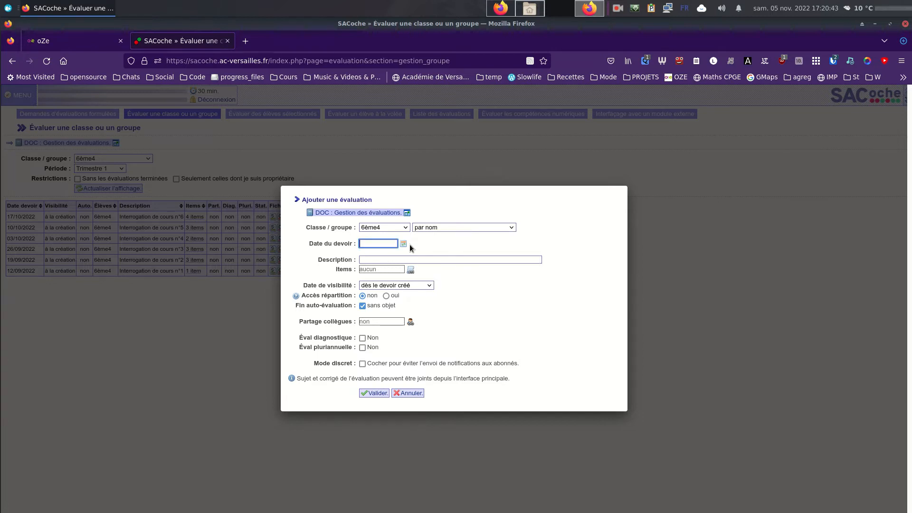
click(404, 243)
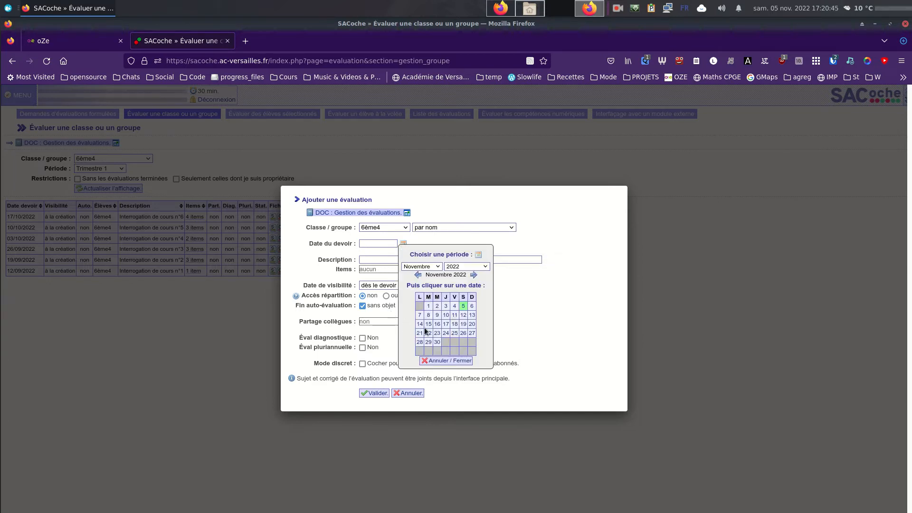
click(464, 306)
click(444, 261)
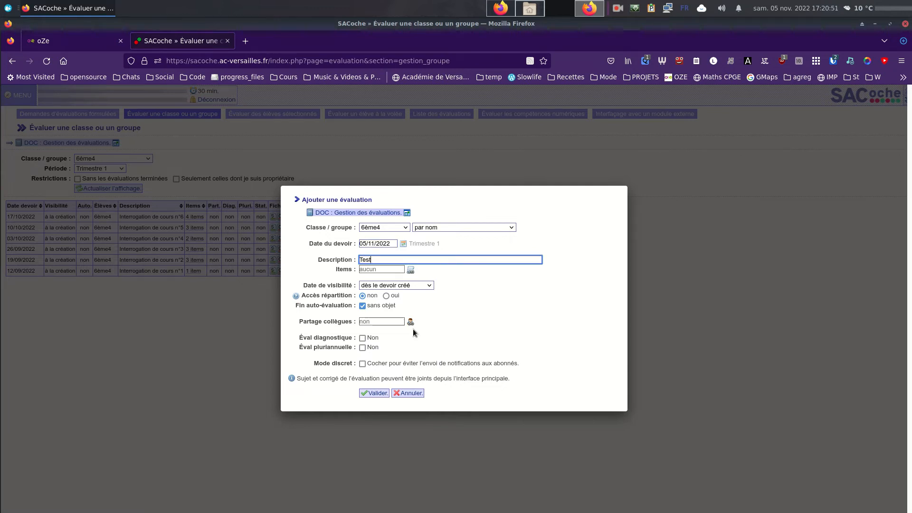
- In the evaluation's item selection, tick the sixth-grade mathematics items 1A (Numération) and 3B (Espace et géométrie)
click(412, 270)
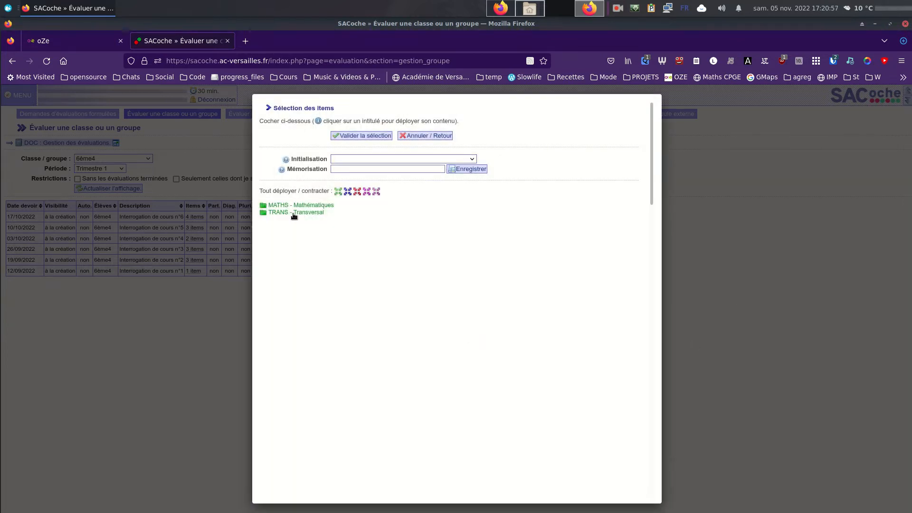
click(288, 205)
click(292, 213)
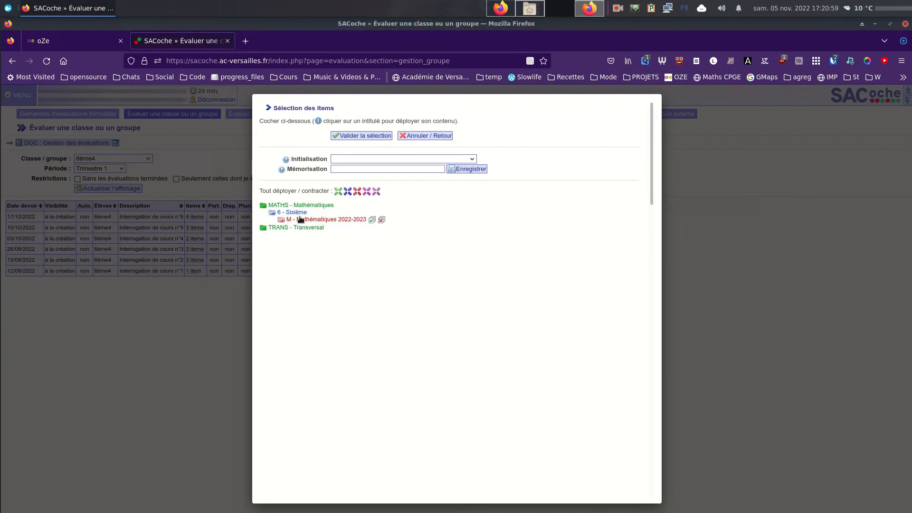
click(302, 219)
click(308, 276)
click(299, 283)
click(305, 290)
click(316, 228)
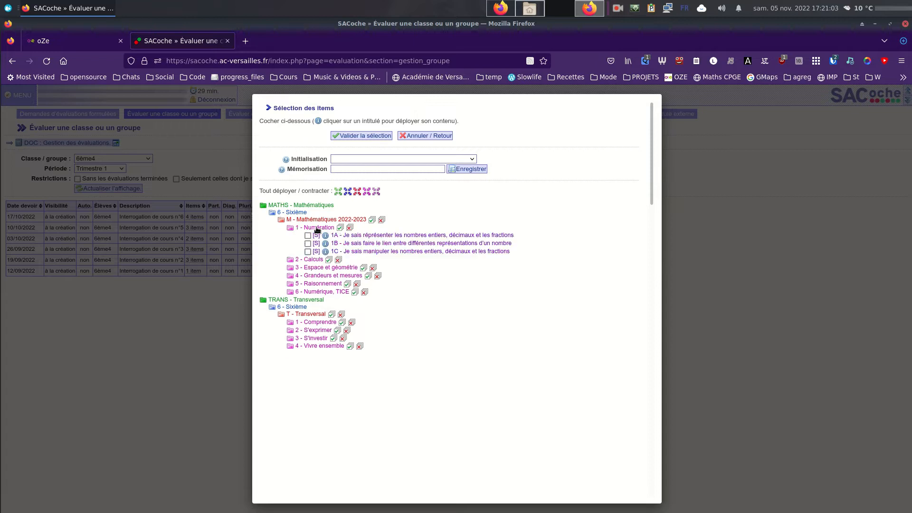
click(308, 235)
click(312, 268)
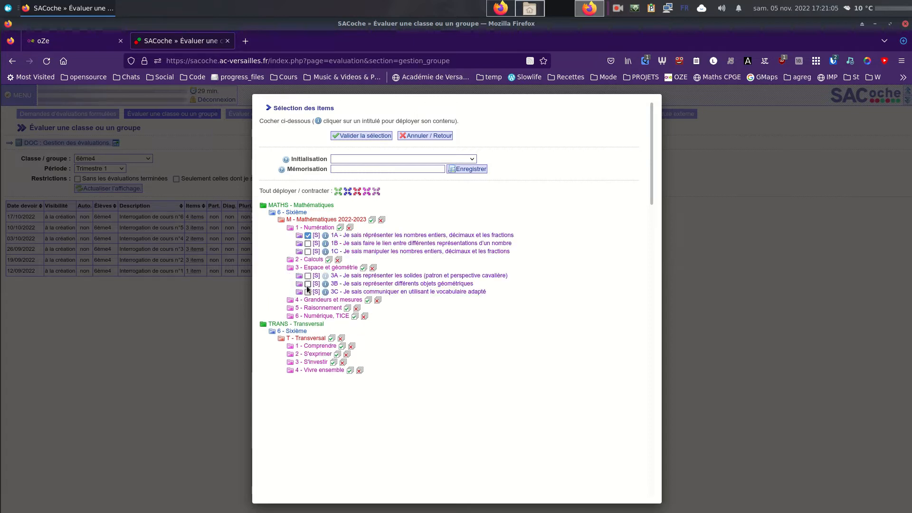
click(309, 284)
- Add the transversal S'exprimer items 2B and 2C and validate the item selection
click(307, 354)
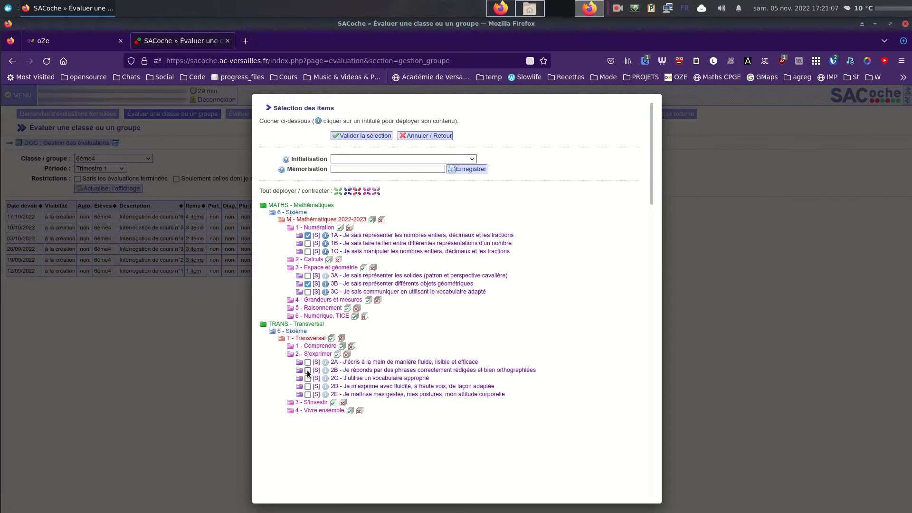
click(308, 371)
click(308, 379)
click(343, 138)
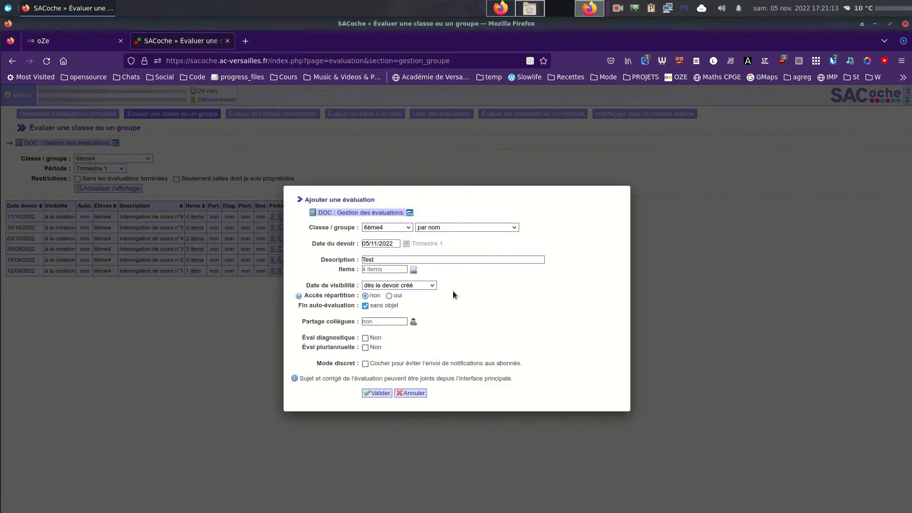
- Set a custom visibility date of 15/11/2022, turn on discreet mode and create the evaluation
click(431, 286)
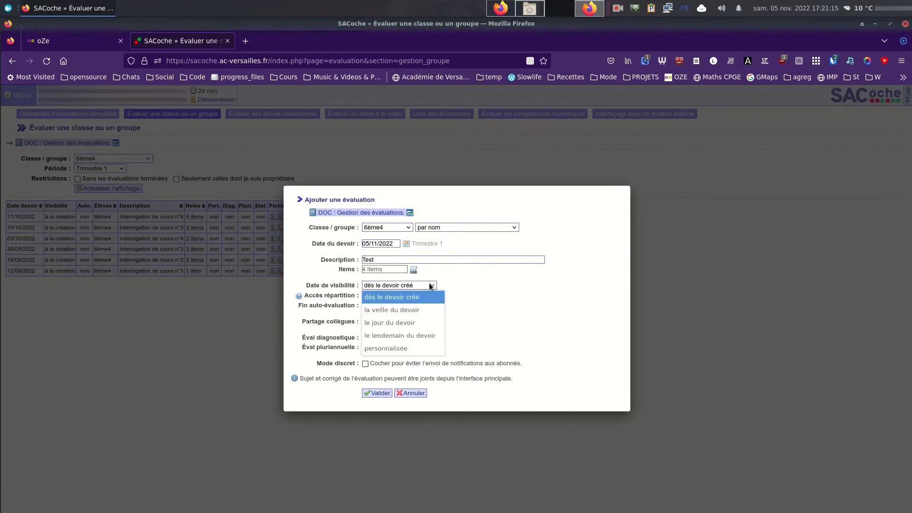
click(422, 350)
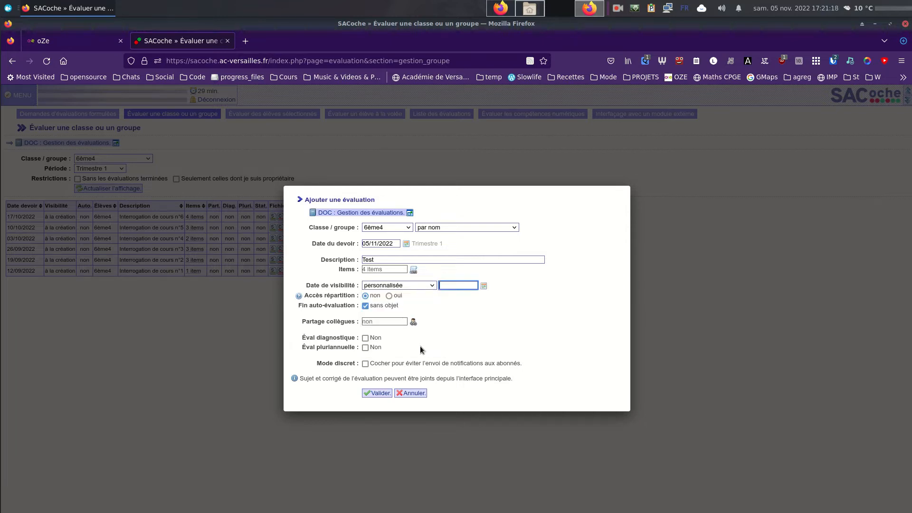
click(484, 286)
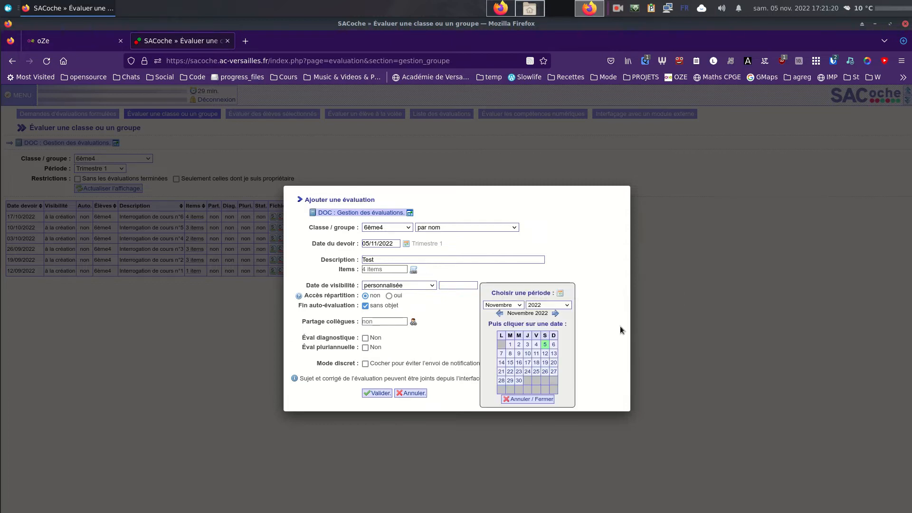
click(513, 365)
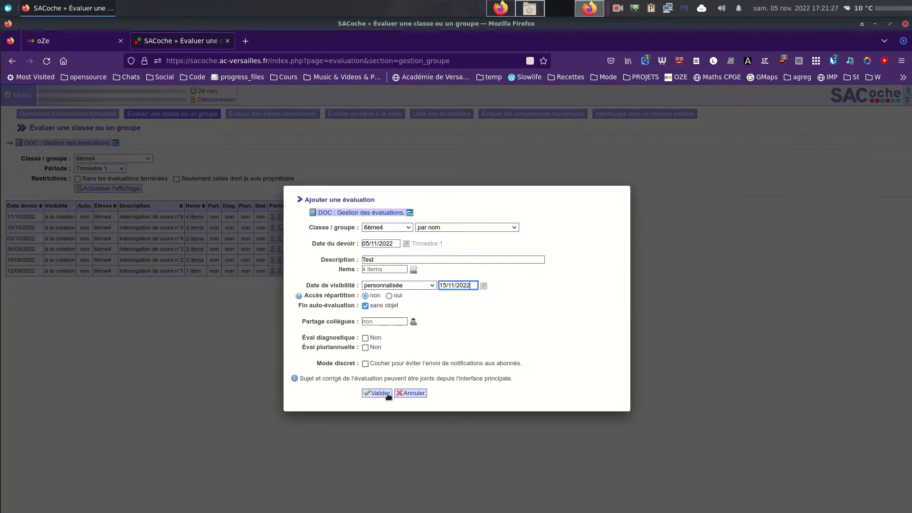
click(365, 364)
click(377, 393)
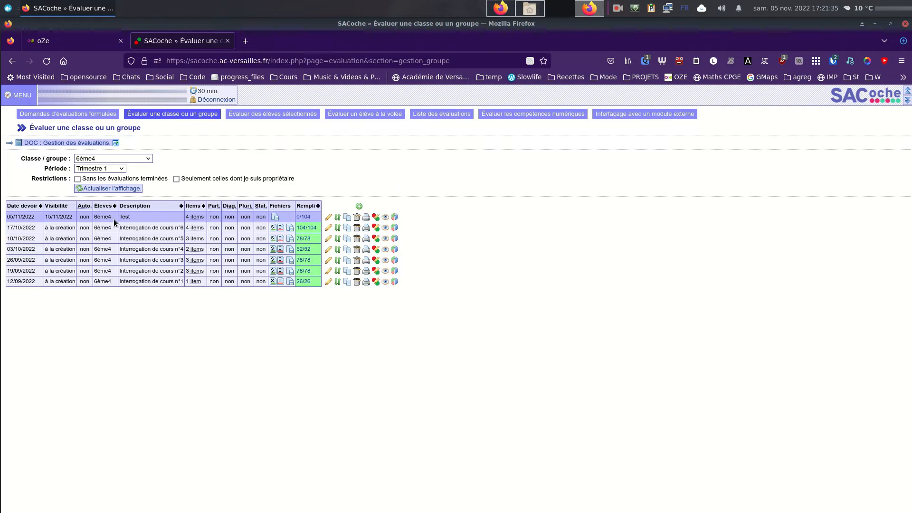
- View the options for attaching a subject or correction to the Test evaluation and return to the list
mouse_move(198, 220)
click(274, 218)
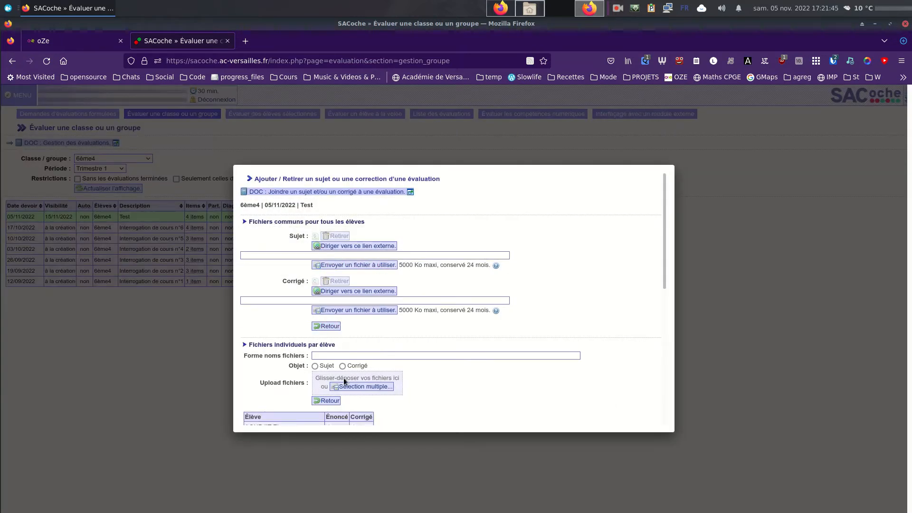
click(327, 327)
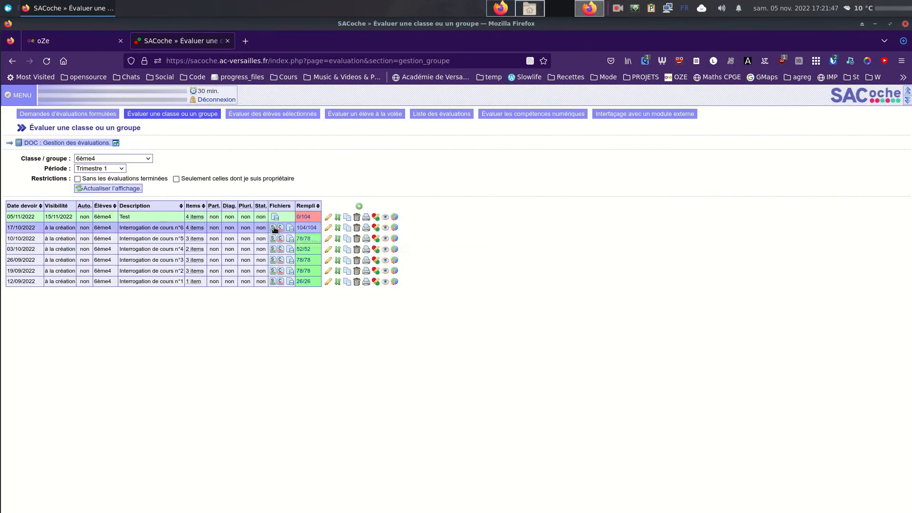
- View the subject and correction files attached to Interrogation de cours n°6, closing each one
click(274, 229)
click(332, 41)
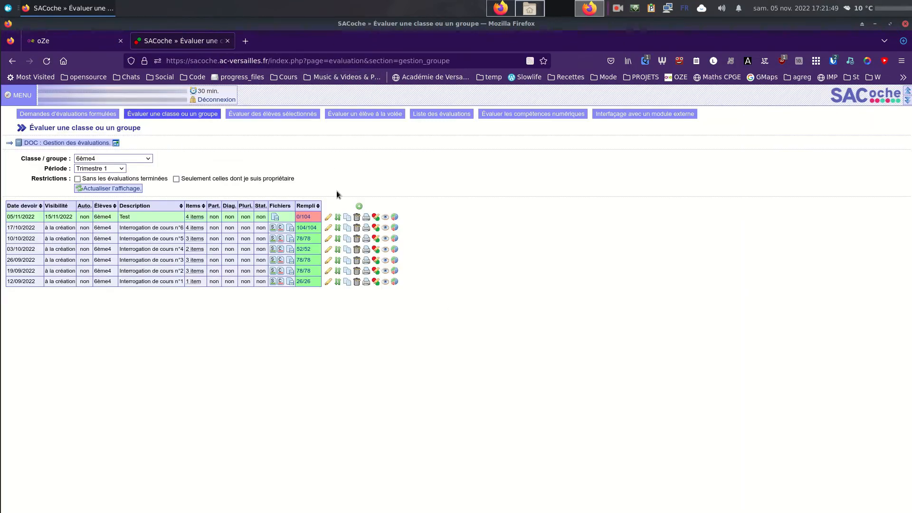
click(280, 228)
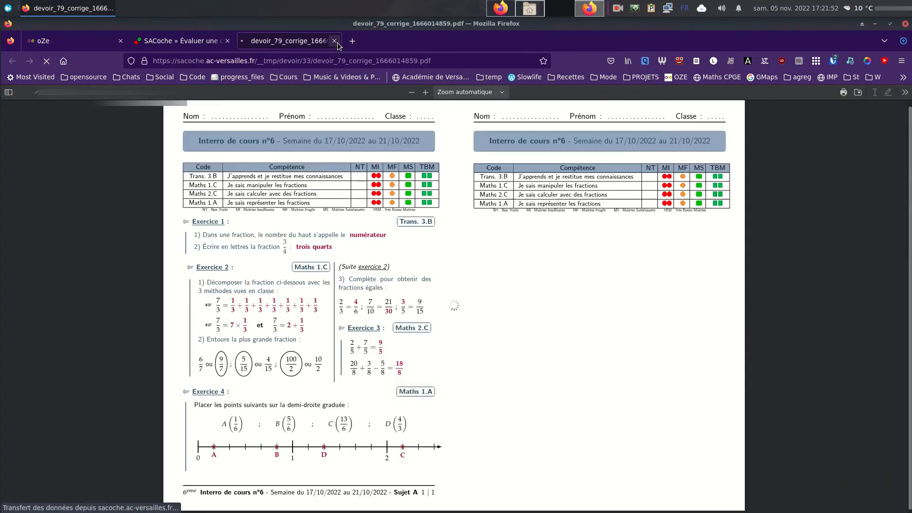
click(334, 41)
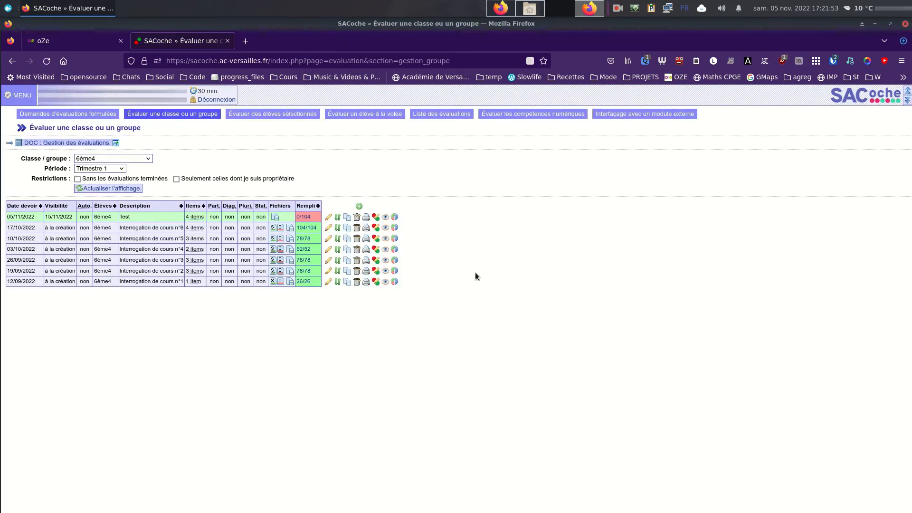
- Reorder the Test evaluation's items as TRANS.2B, MATHS.3B, MATHS.1A, TRANS.2C, save the order and return to the list
click(338, 217)
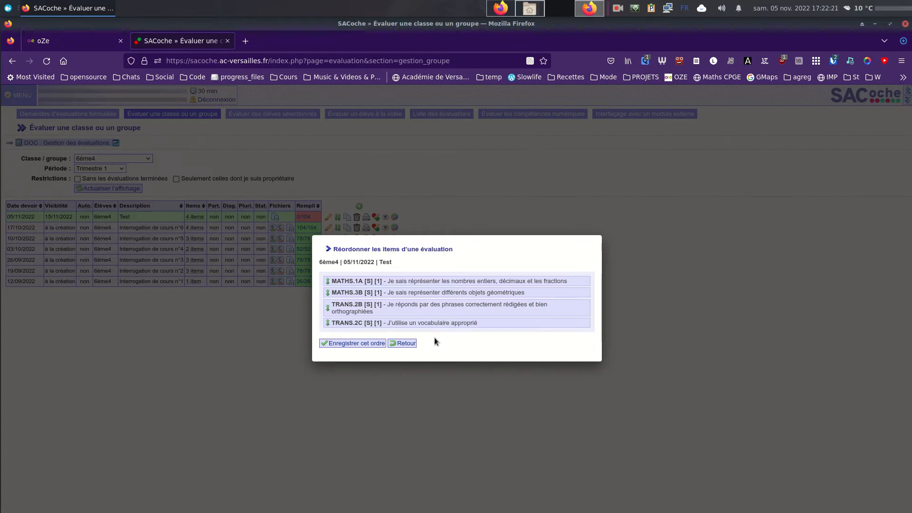
mouse_move(428, 311)
mouse_down()
mouse_move(426, 279)
mouse_move(433, 317)
mouse_up()
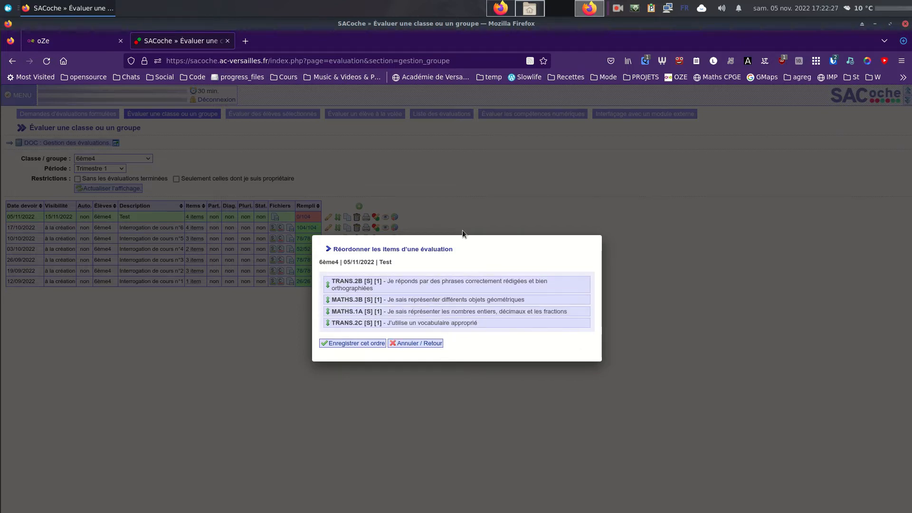
click(366, 343)
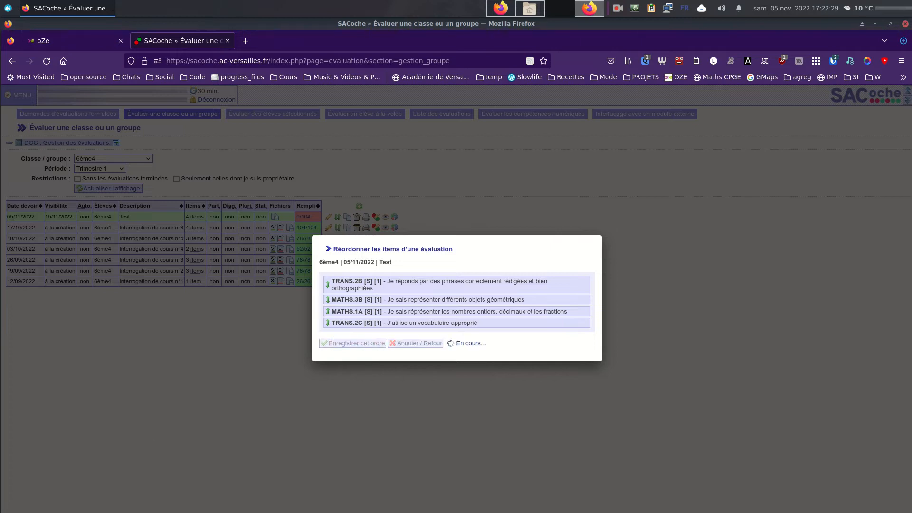
click(408, 344)
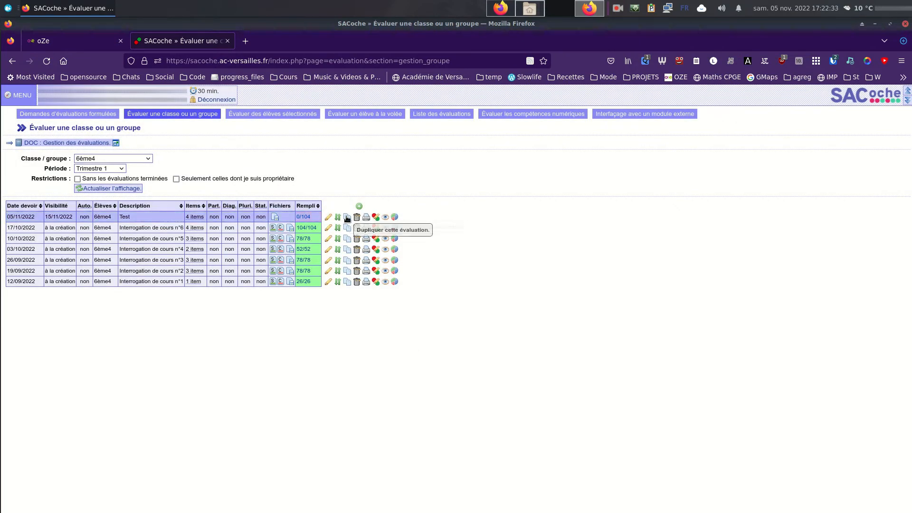
- Open results entry for Test in mouse mode and give the first student single green for TRANS.2B, orange for MATHS.3B and single green for MATHS.1A
click(376, 218)
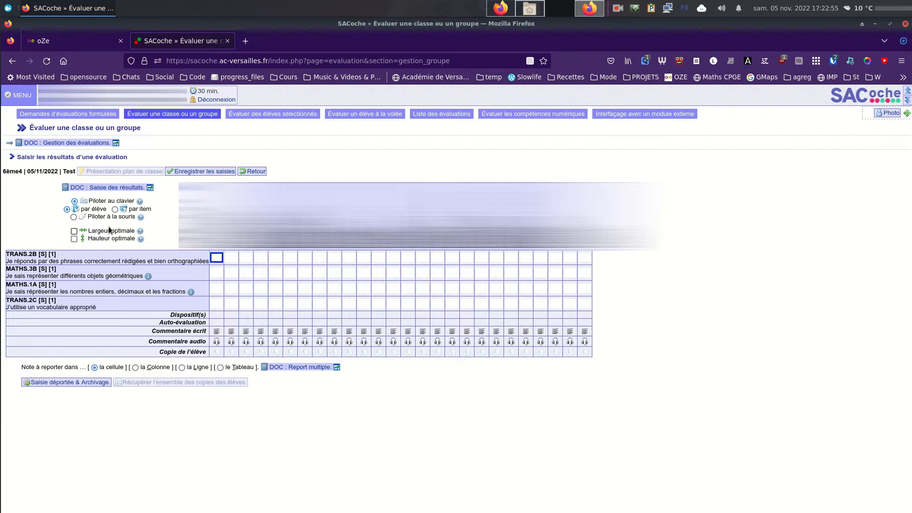
click(73, 217)
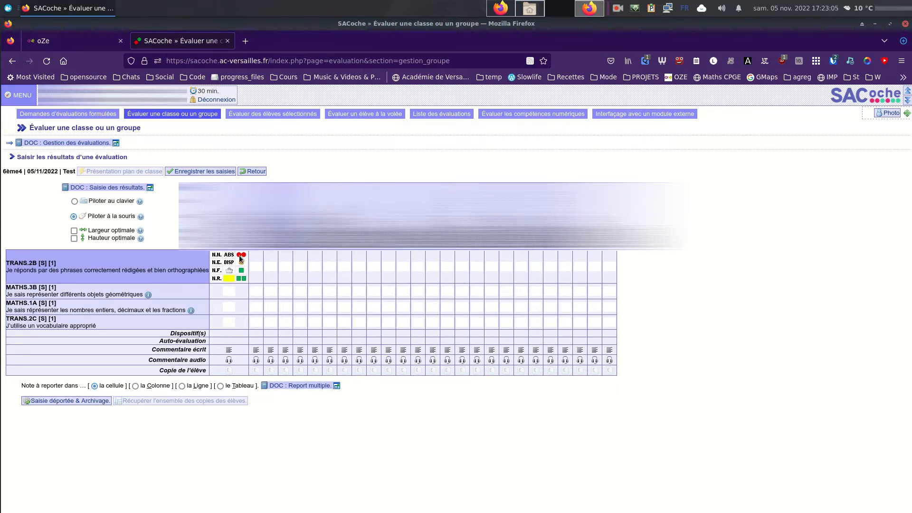
click(241, 270)
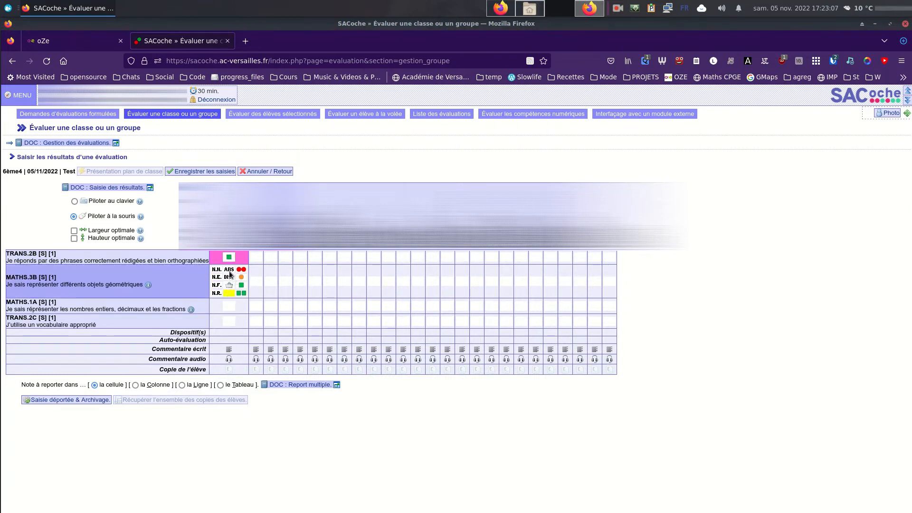
click(241, 277)
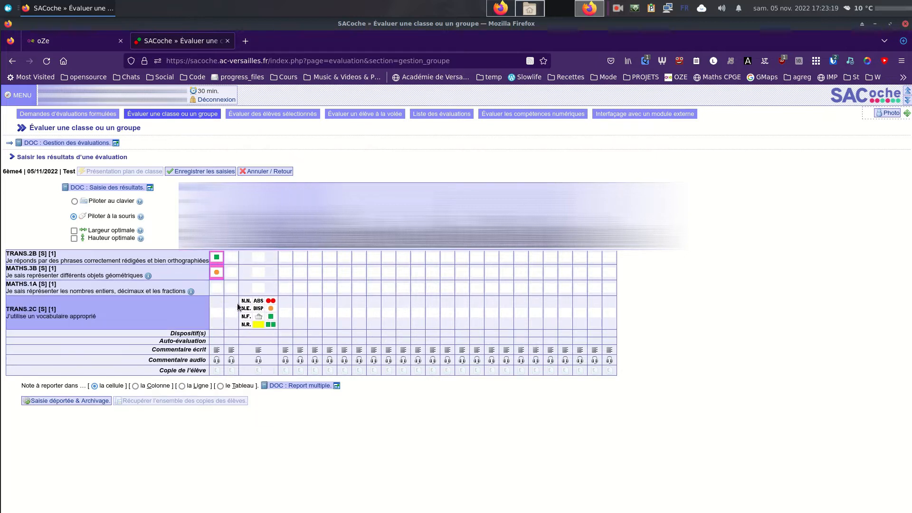
click(241, 302)
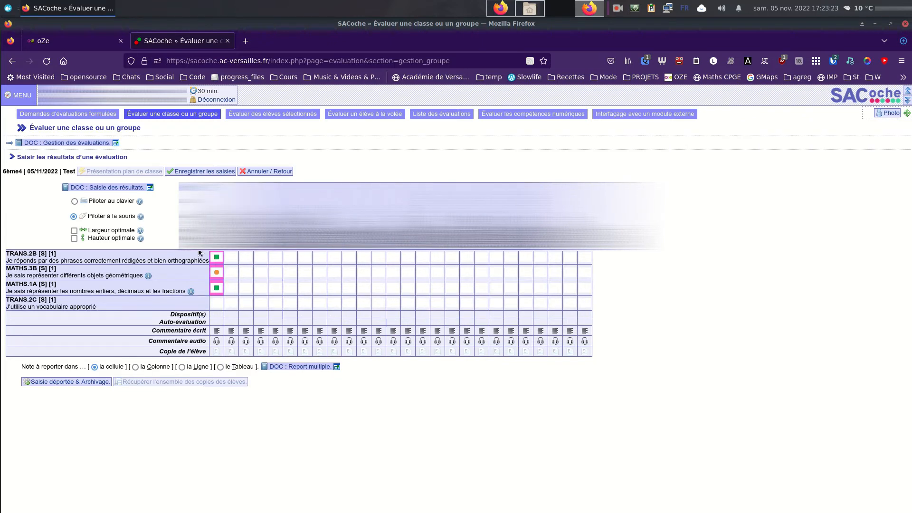
- Switch results entry to keyboard control, try the per-item order, set it back to per student and select the first student's TRANS.2B cell
click(74, 201)
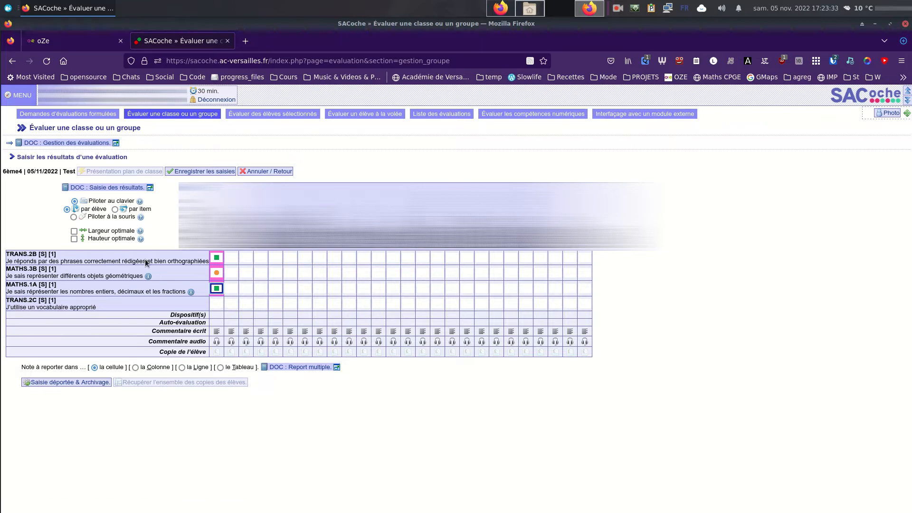
click(115, 209)
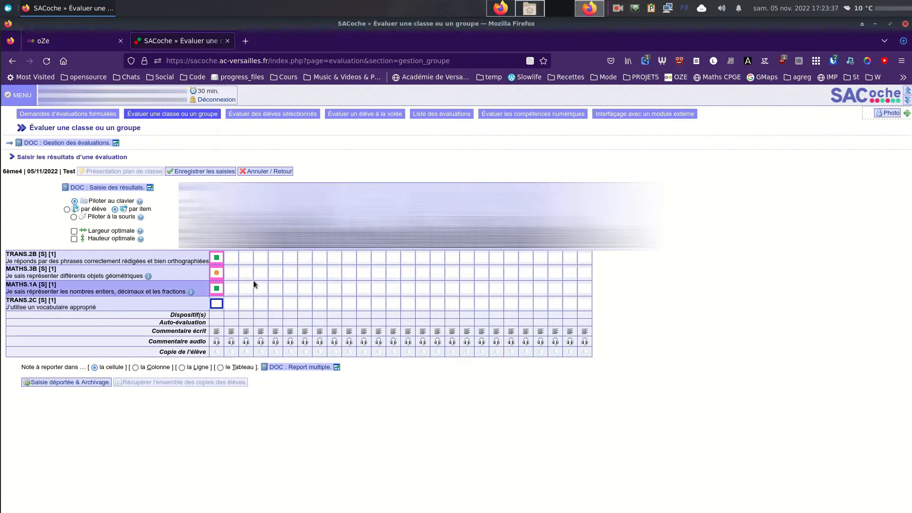
click(96, 211)
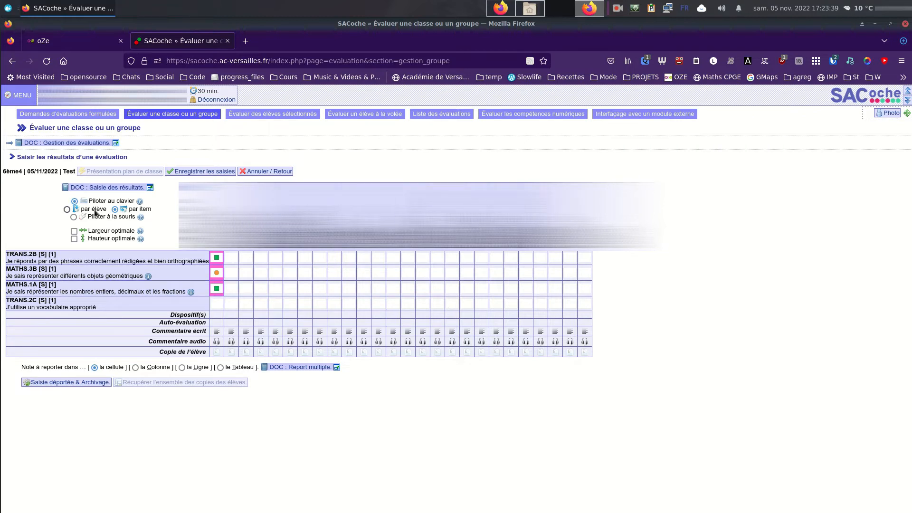
click(217, 257)
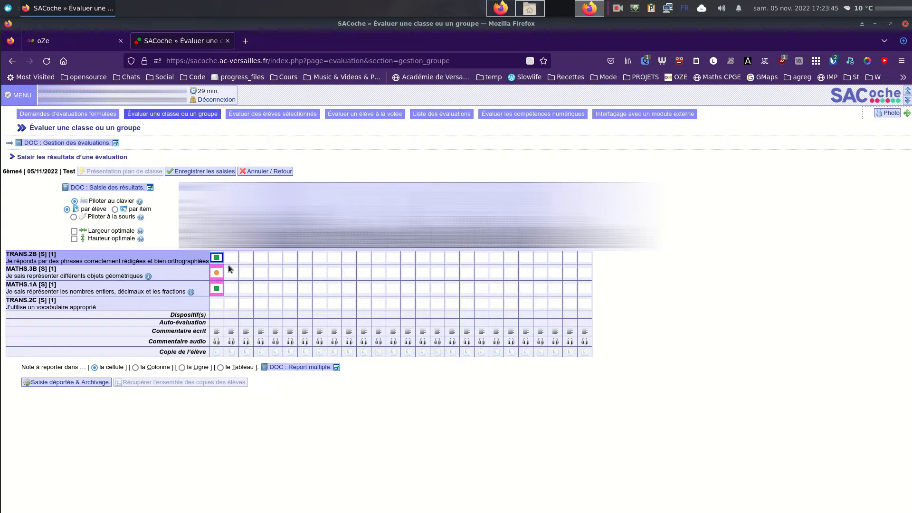
mouse_move(140, 202)
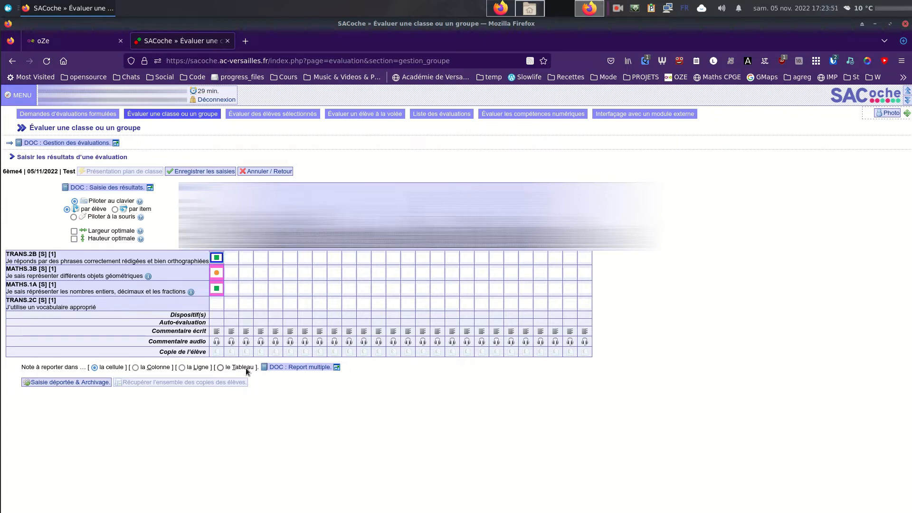
- Set the first student's TRANS.2B mark to double red (1) and the TRANS.2C mark to double green (4)
key(1)
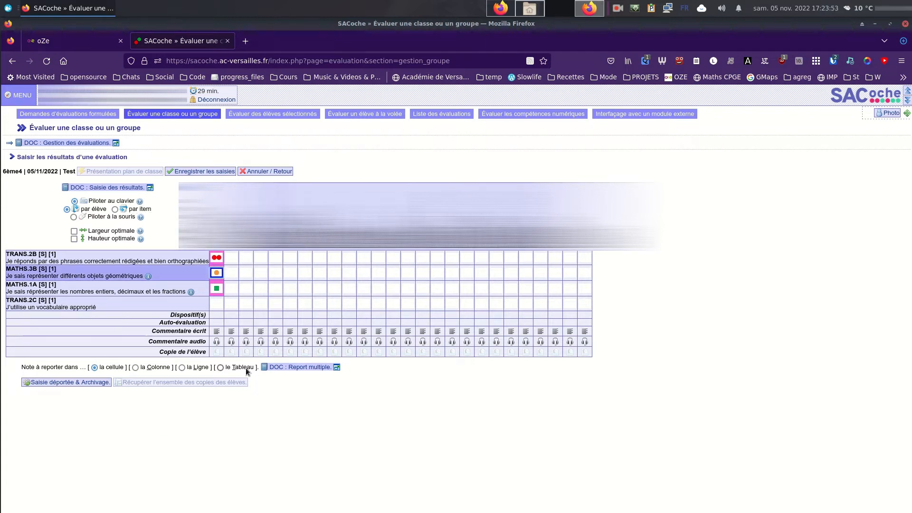
key(Down)
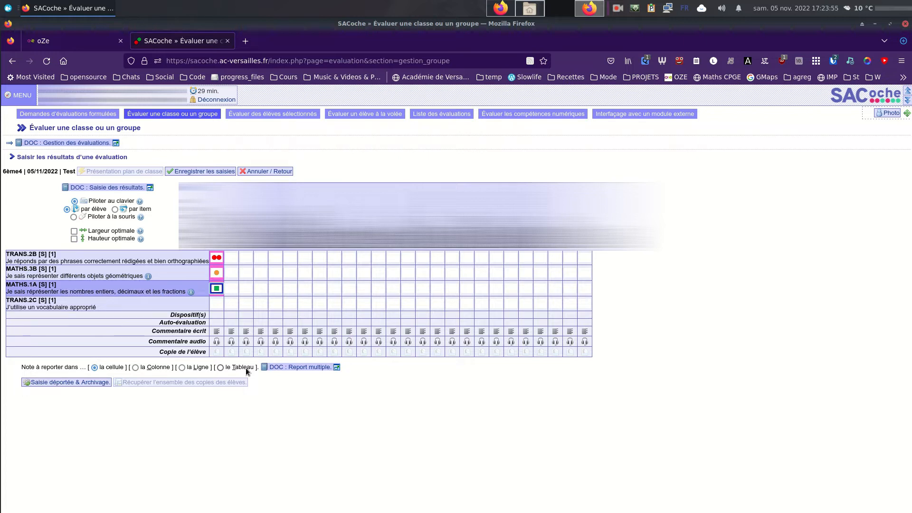
key(Down)
key(4)
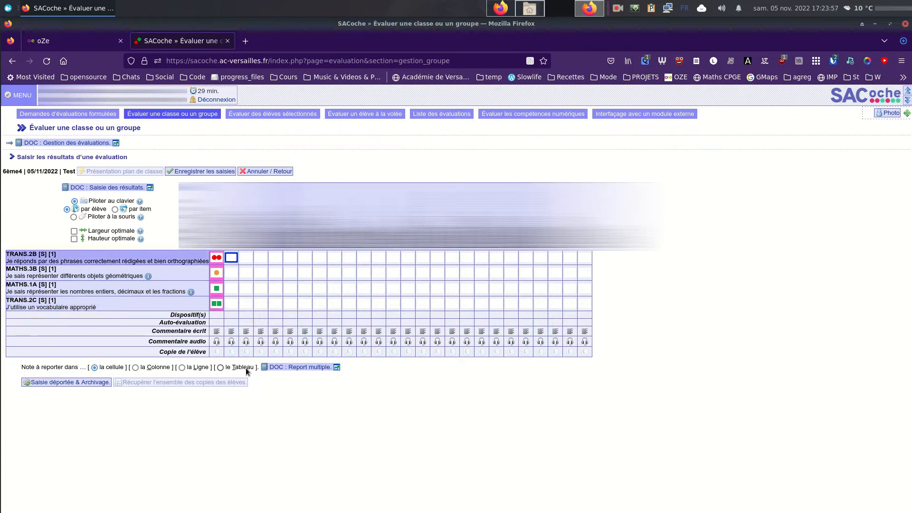
- Enter marks 3, 3, 4, 3 for the second student and 2, 2, 1, 4 for the third student
key(3)
key(3)
key(4)
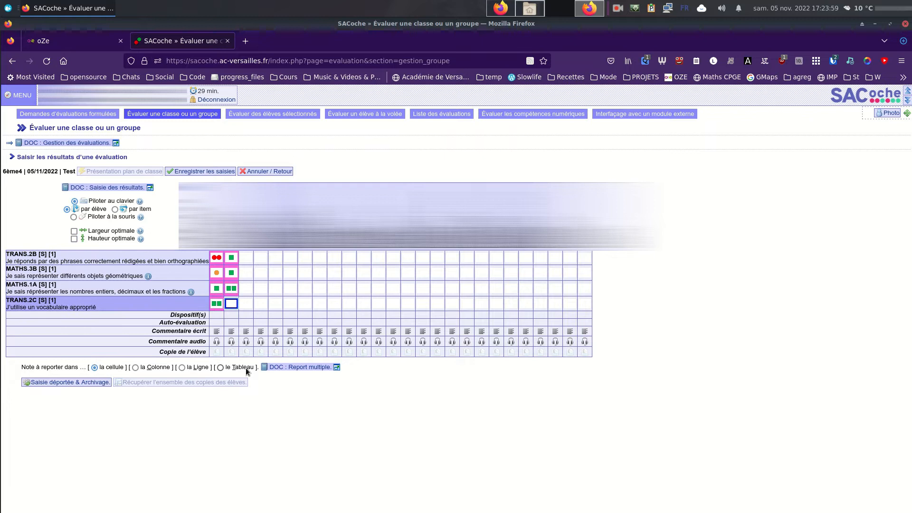
key(3)
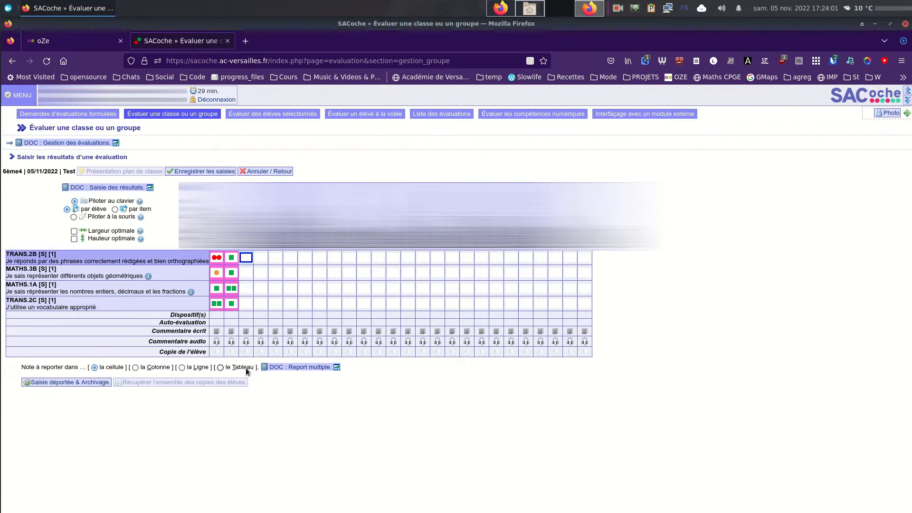
key(2)
key(2)
key(1)
key(4)
- Enter marks 3, 3, 3, 3 for the fourth student and 2, 2, 4, 3 for the fifth student
key(3)
key(3)
key(3)
key(3)
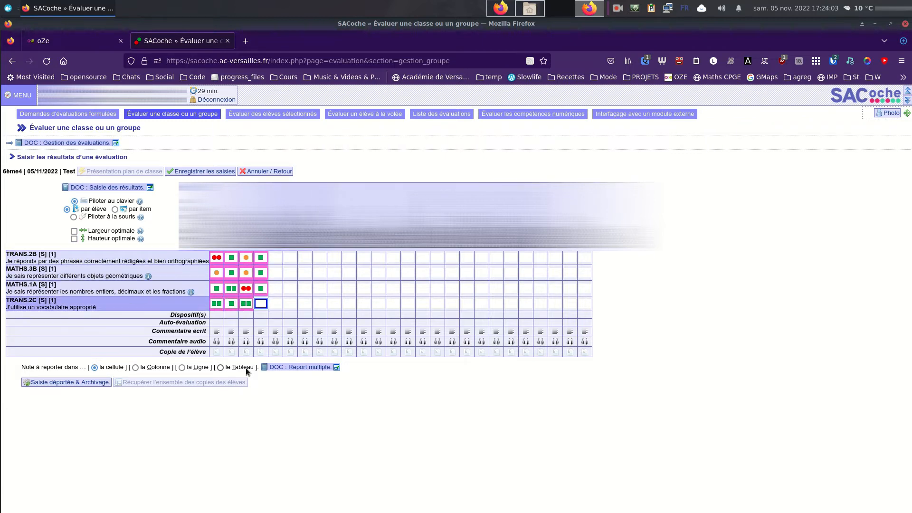
key(2)
key(2)
key(4)
key(3)
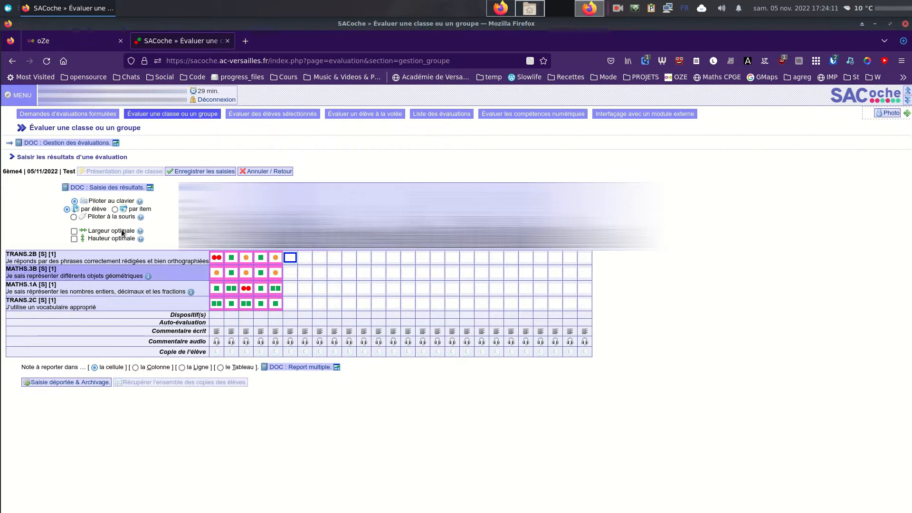
- Enter ABS, N.N., N.R. and N.F. for the sixth student, N.E. and DISP for the seventh, save the results and return to the list
key(a)
key(n)
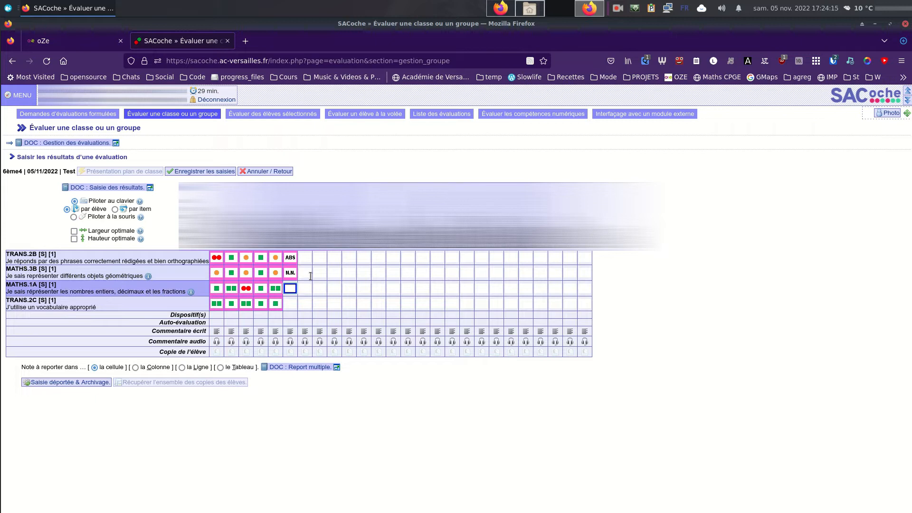
key(r)
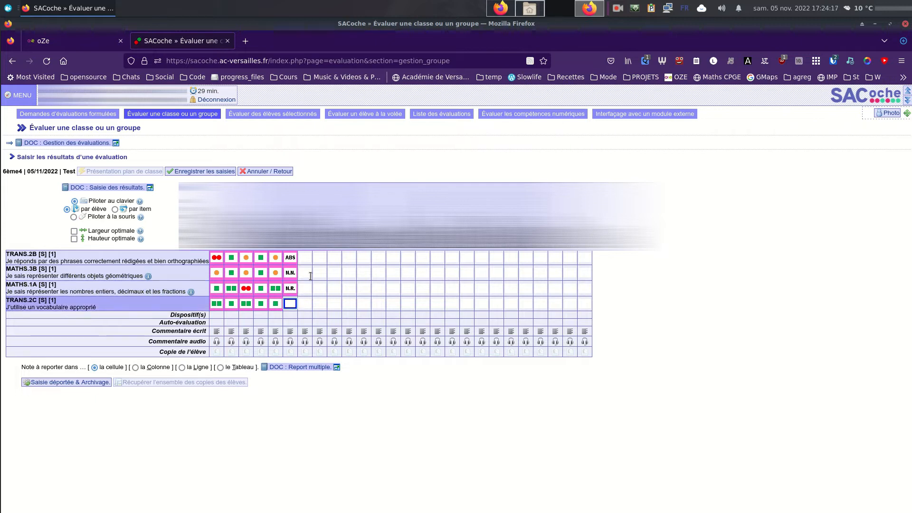
key(f)
key(e)
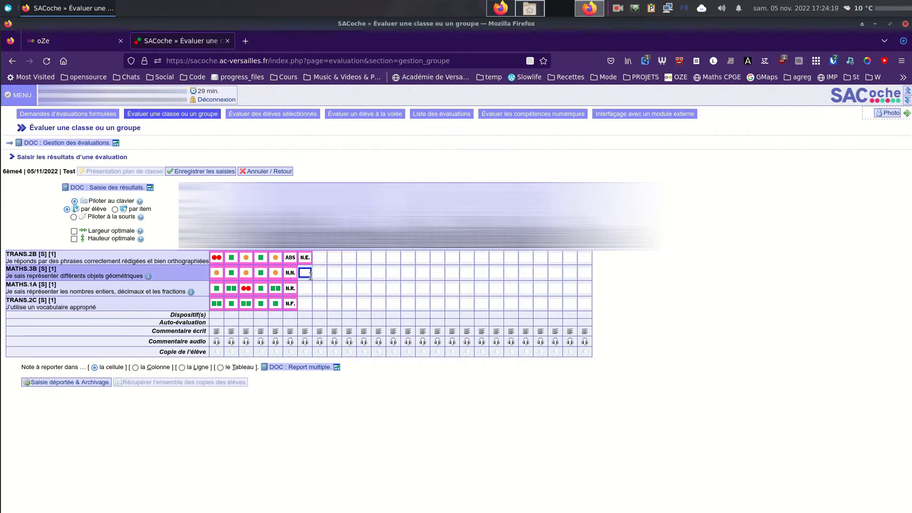
key(d)
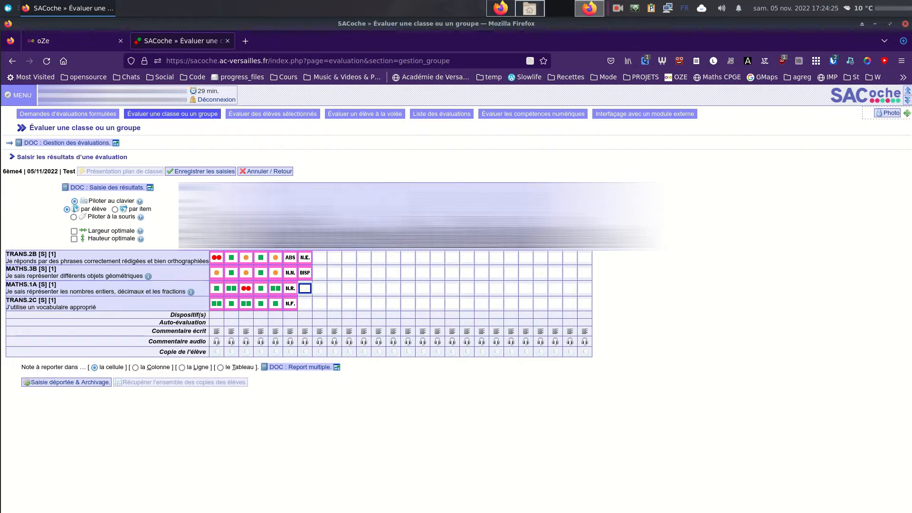
click(212, 173)
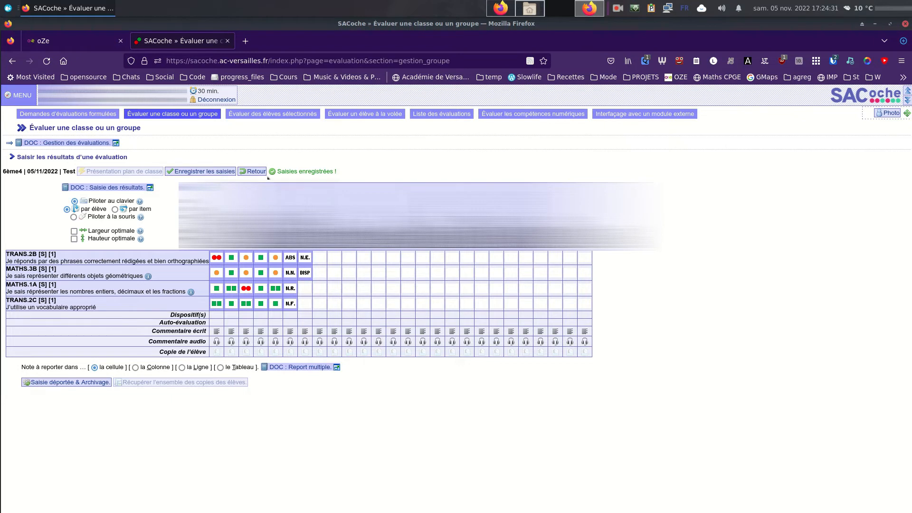
click(251, 172)
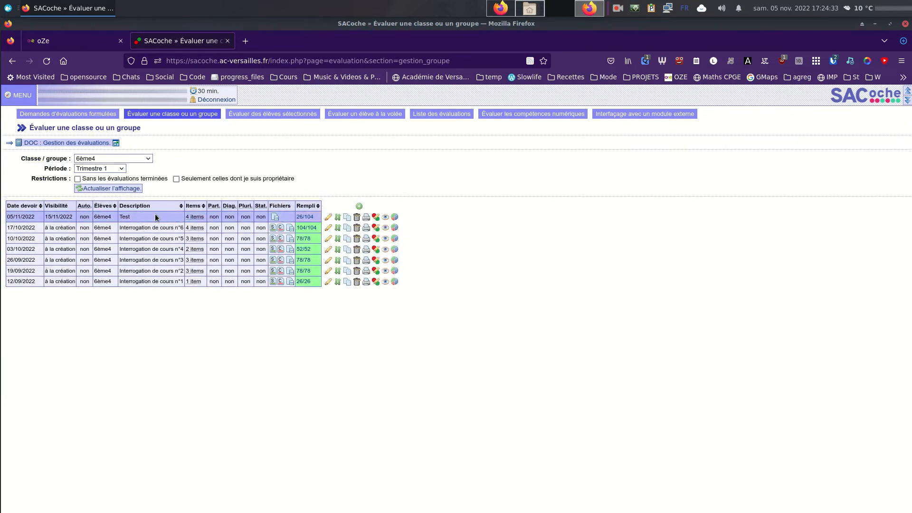
- Check the Test evaluation's fill rate, view its results table in read-only mode and return to the list
click(311, 217)
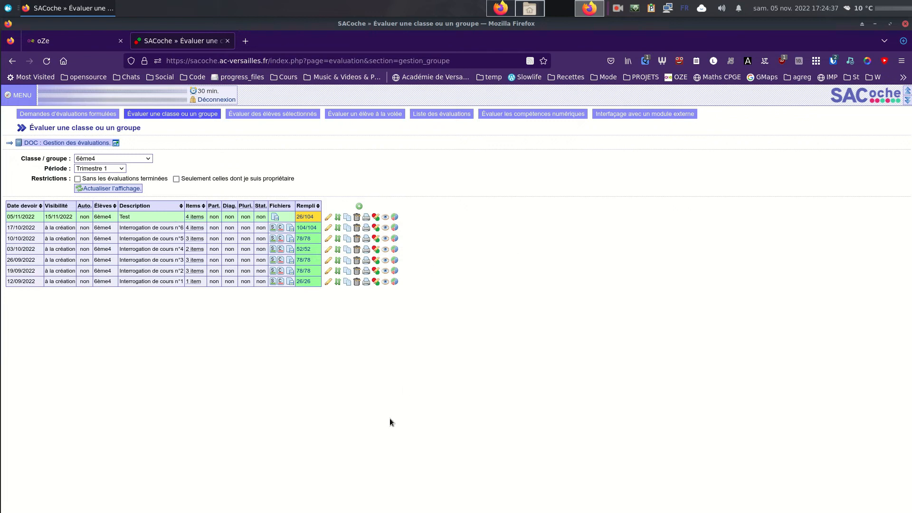
click(385, 227)
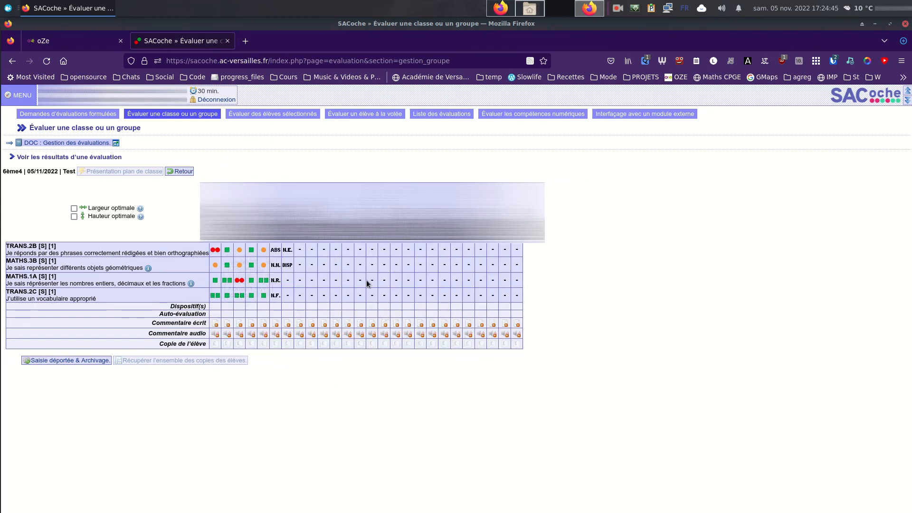
click(192, 176)
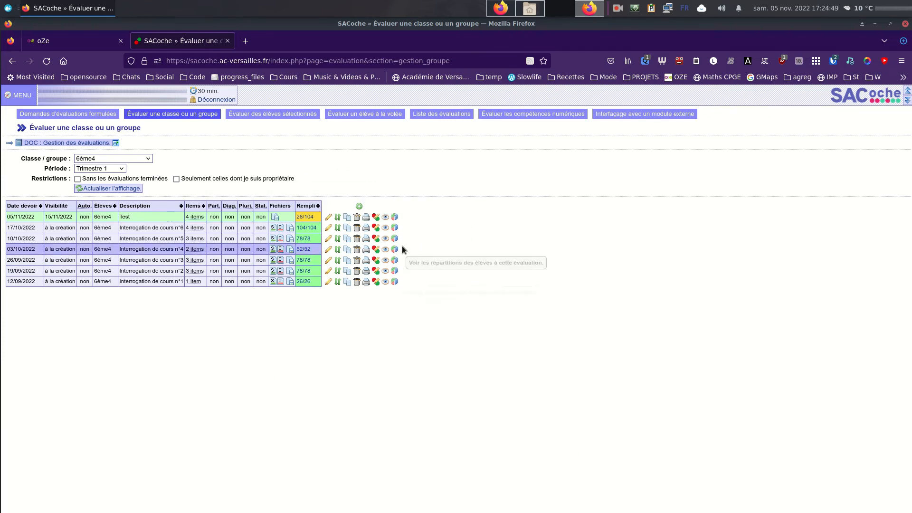
- View the student distributions for Test and their HTML exploitation report, including its available actions, and close both
click(394, 217)
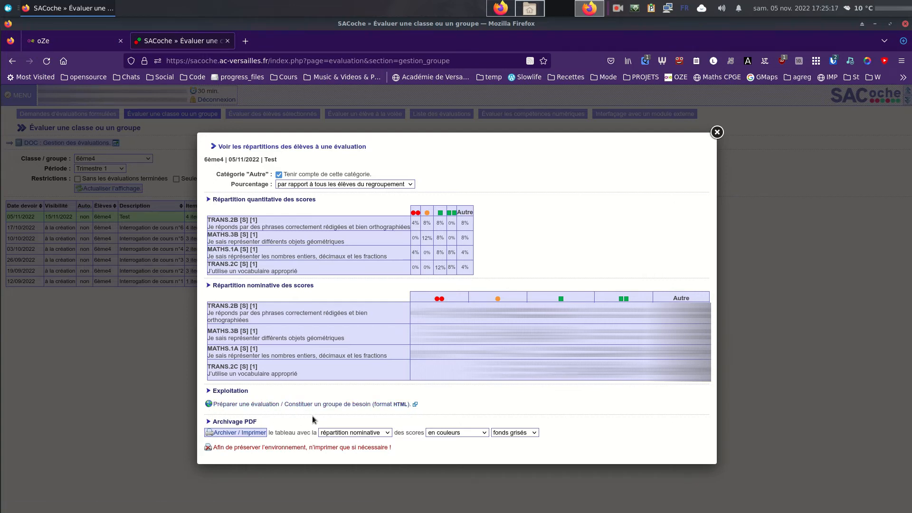
click(318, 405)
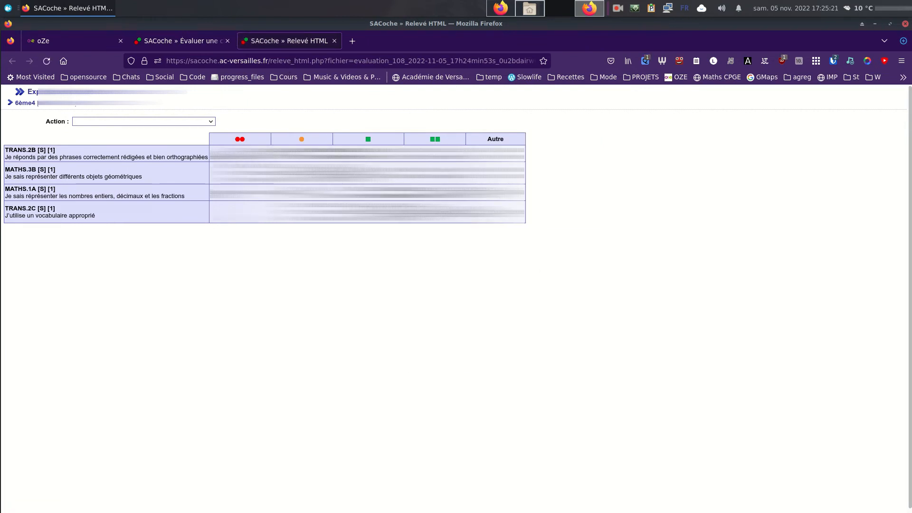
click(108, 124)
click(108, 124)
click(335, 41)
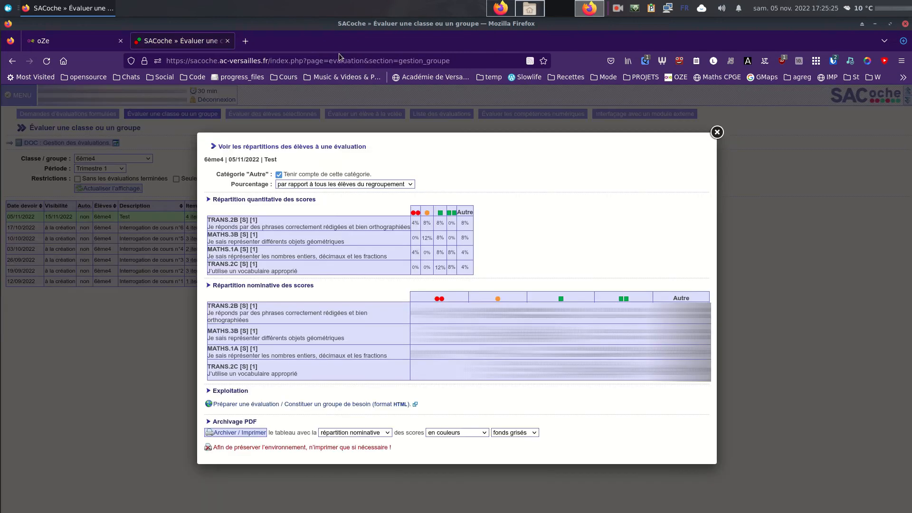
click(713, 132)
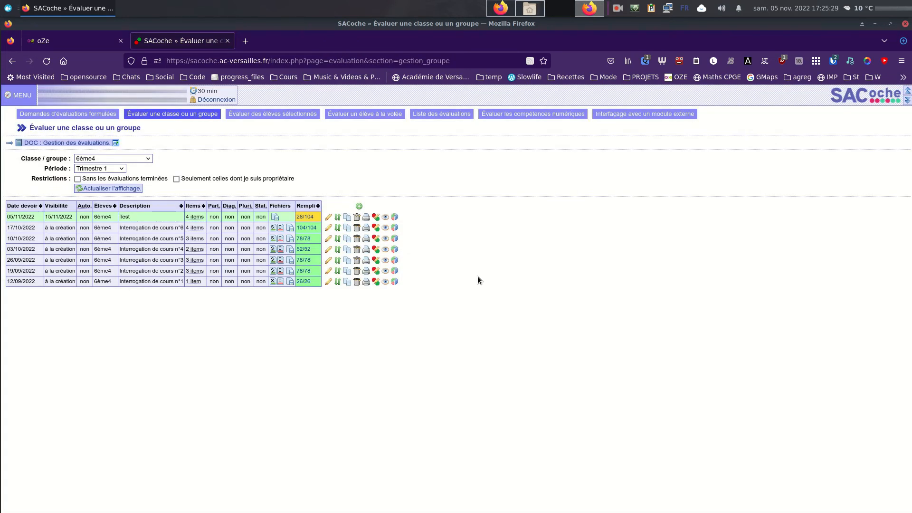
- Delete the Test evaluation dated 05/11/2022 and confirm the deletion
click(357, 217)
click(371, 317)
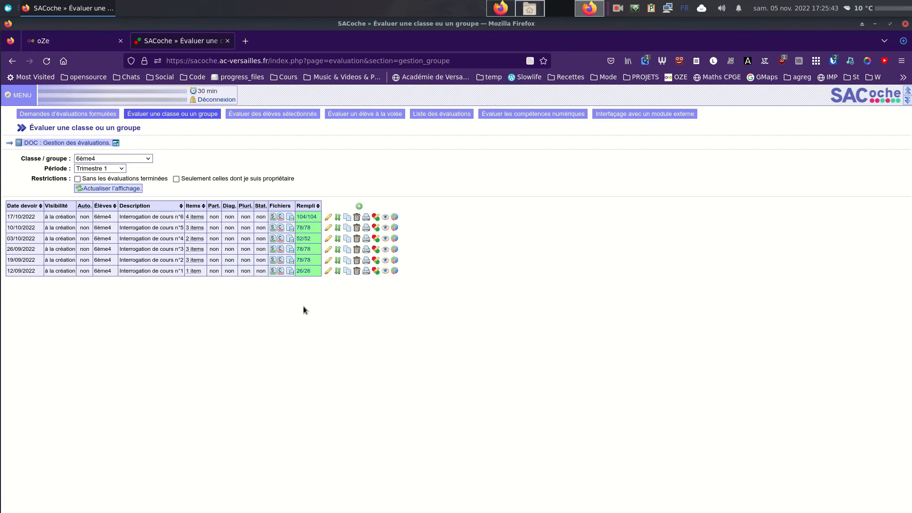
- Go to the Relevé d'items page and set the report's object to Relevé d'items pluridisciplinaire
click(21, 97)
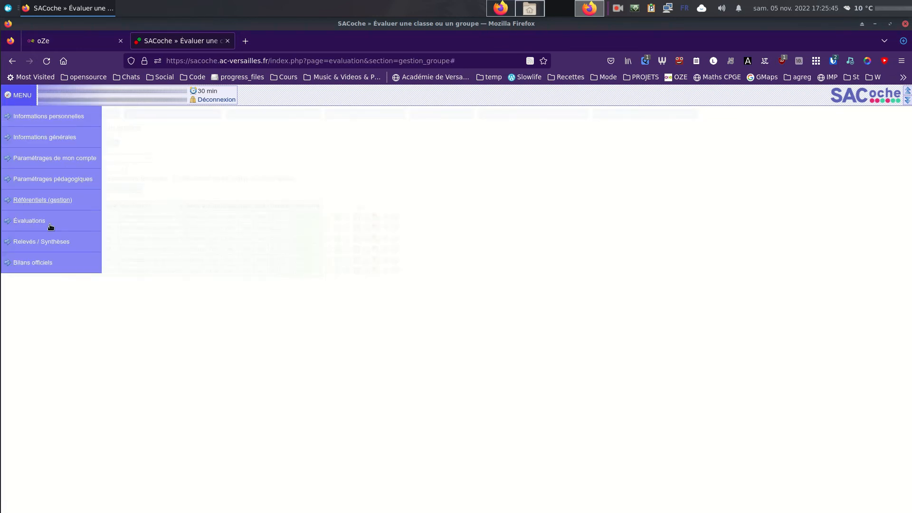
mouse_move(50, 245)
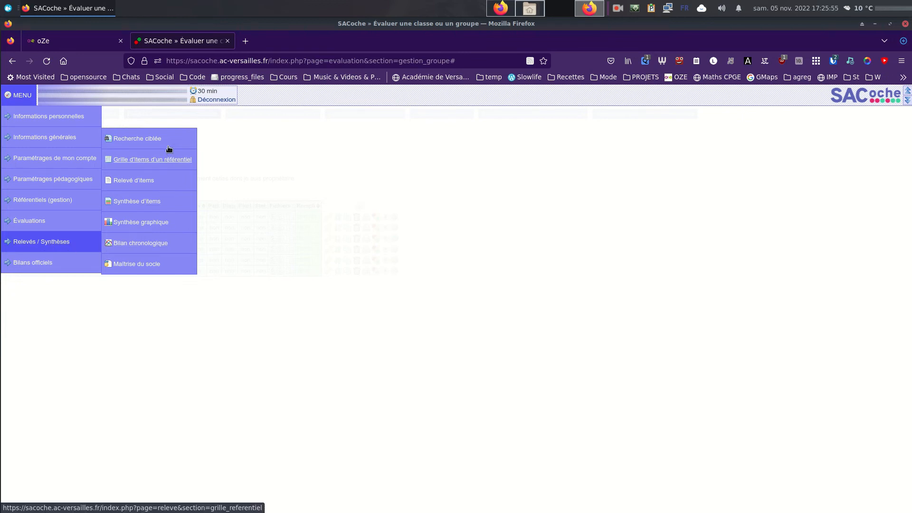
click(139, 180)
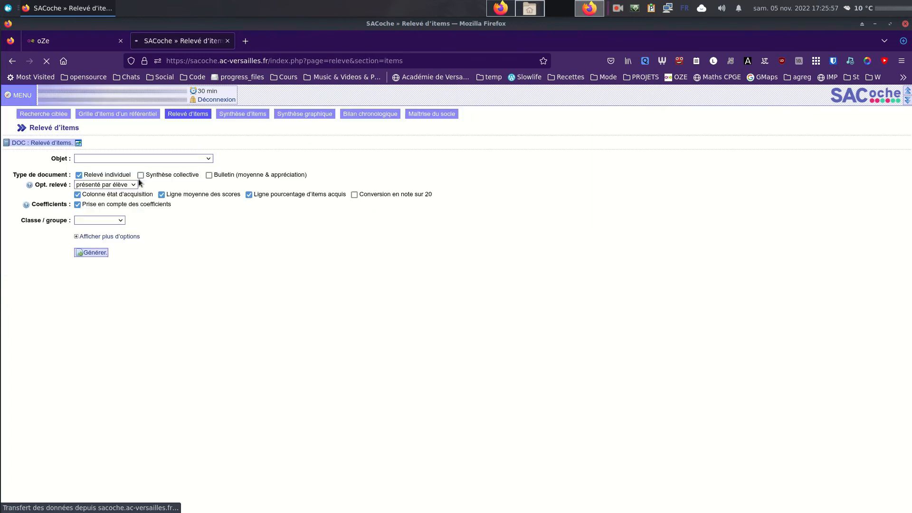
click(162, 161)
click(163, 160)
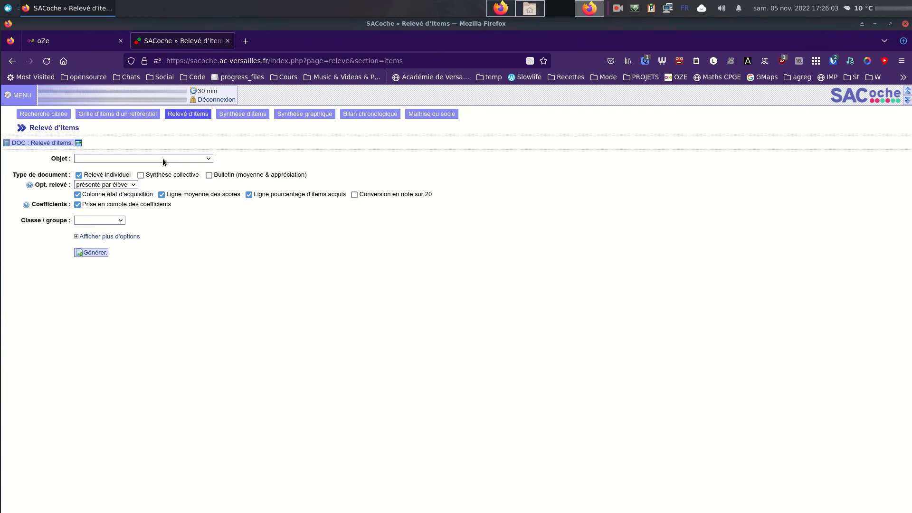
click(163, 160)
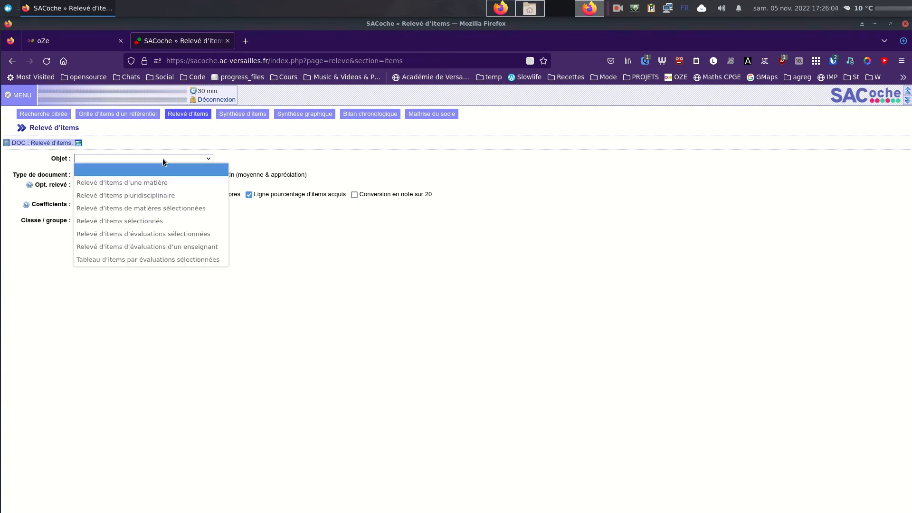
click(163, 195)
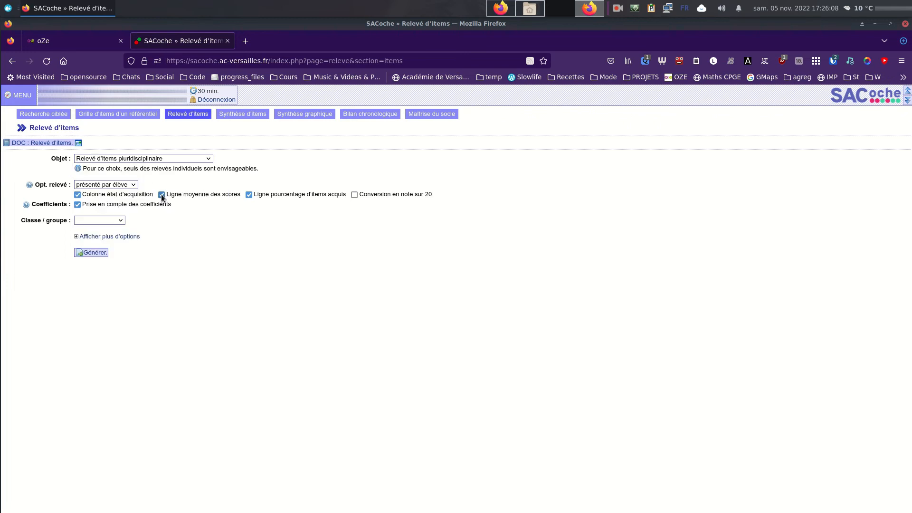
- Choose the class 6ème5 and generate the item report for its students
click(124, 185)
click(124, 185)
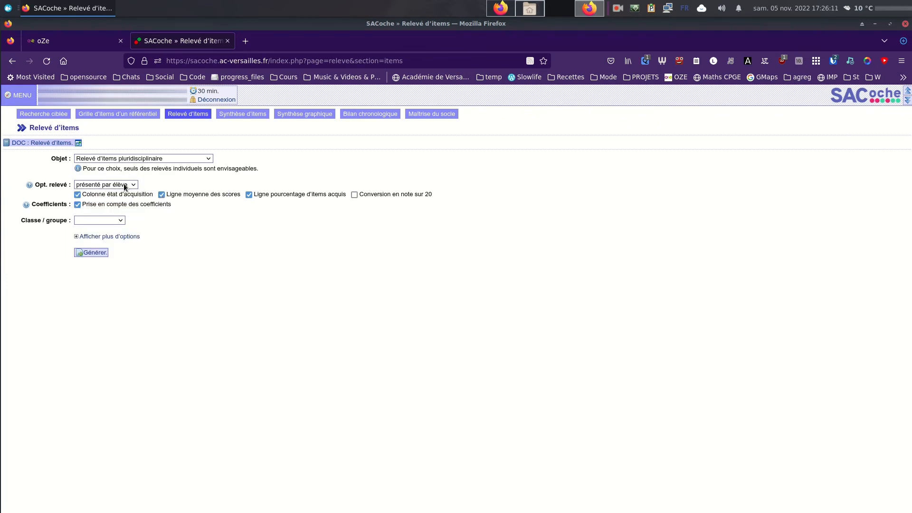
click(104, 219)
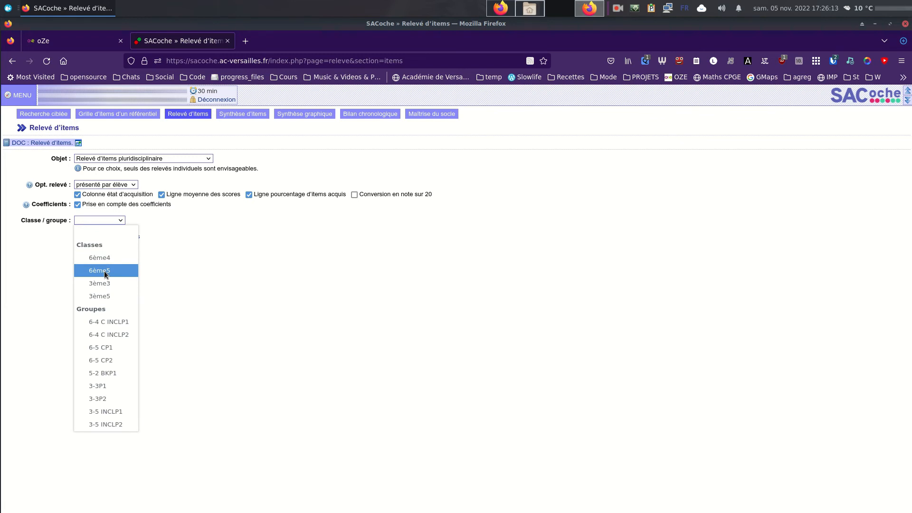
click(104, 271)
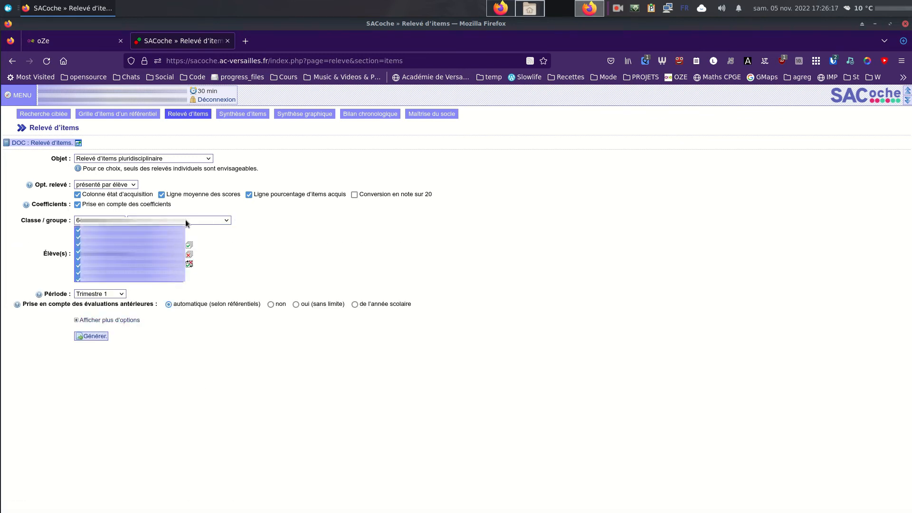
click(92, 336)
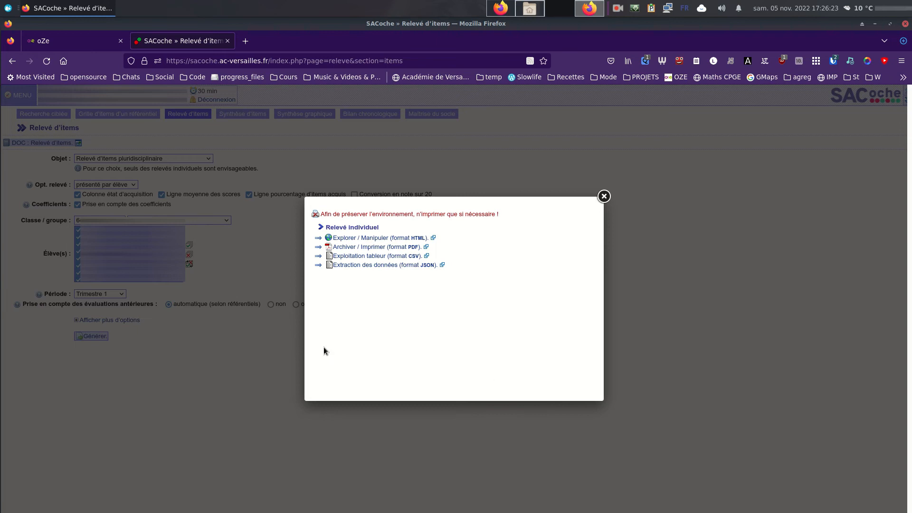
- Examine the individual report in HTML format, including scores by subject and evaluation details of the Transversal items, and close it
click(409, 239)
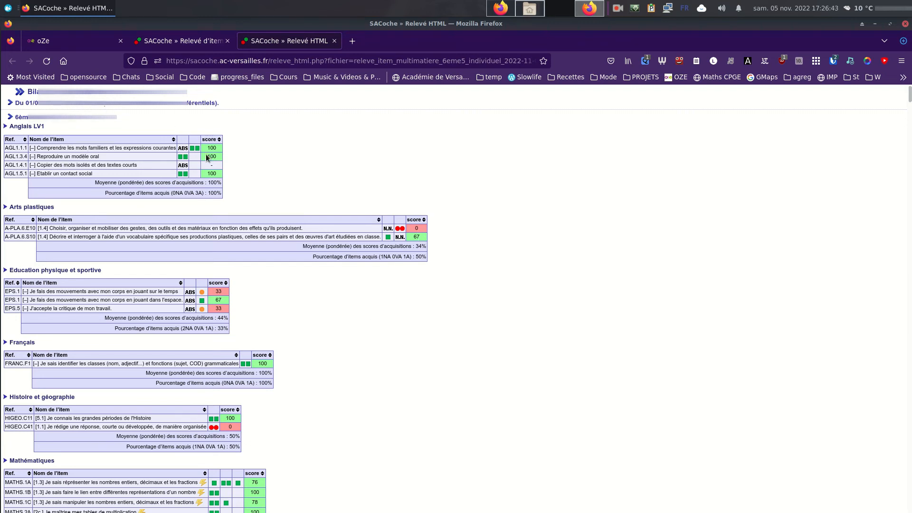
scroll(143, 400, down, 2)
scroll(145, 397, down, 2)
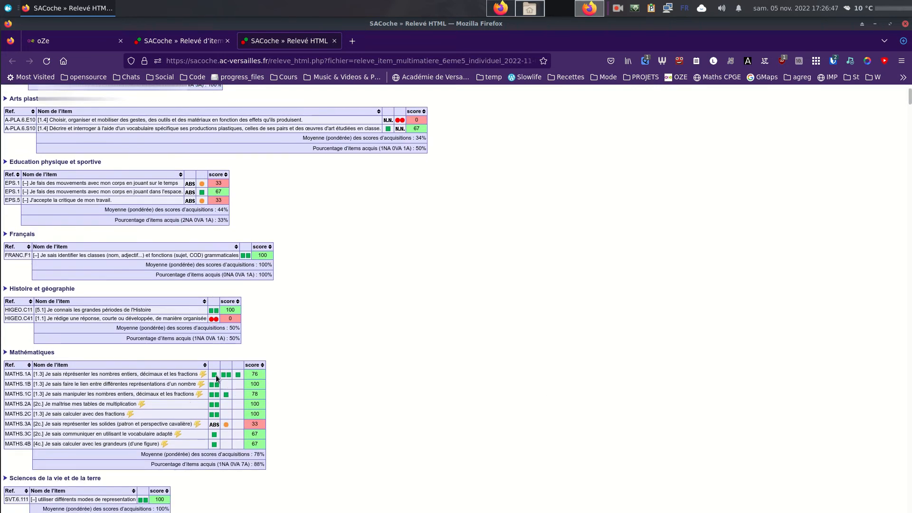
scroll(223, 382, down, 3)
scroll(220, 383, down, 2)
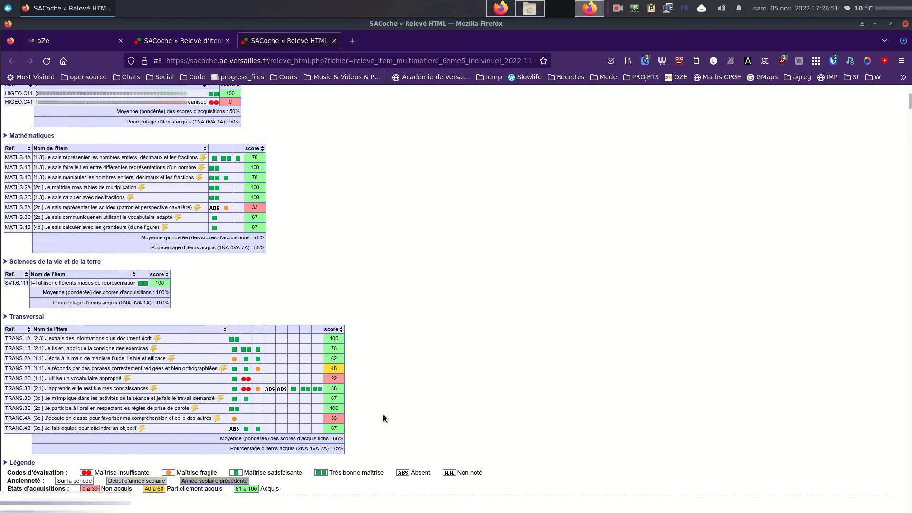
scroll(186, 426, up, 1)
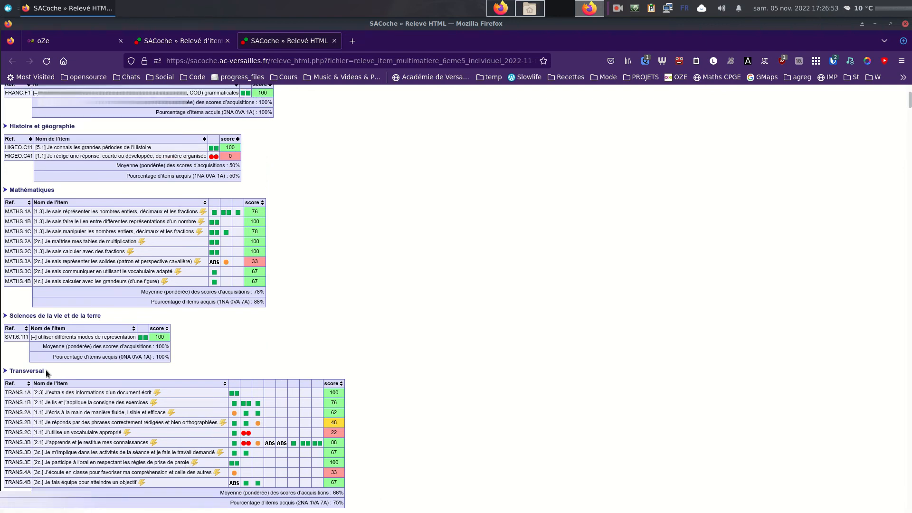
mouse_move(241, 394)
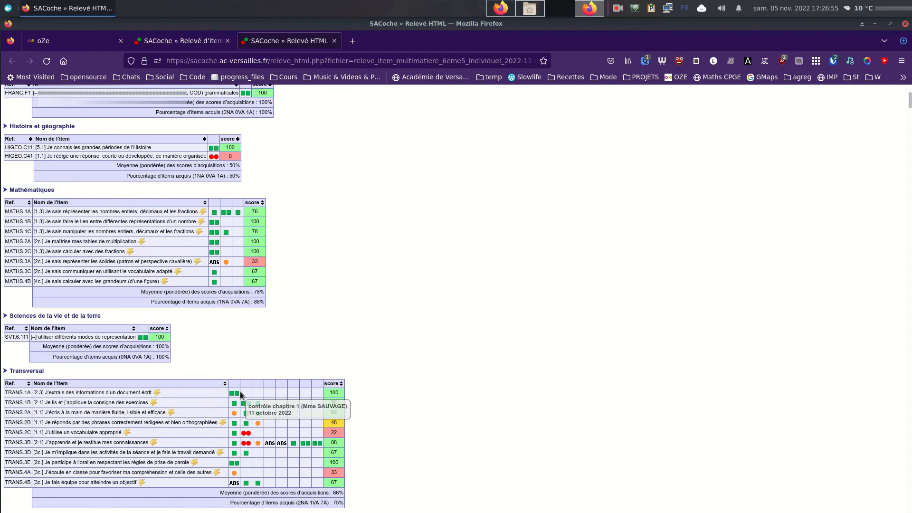
mouse_move(279, 445)
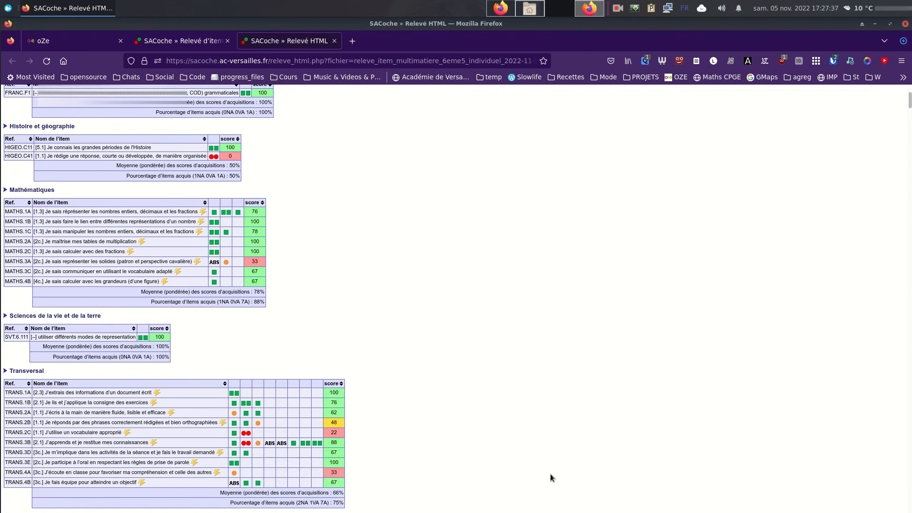
scroll(543, 467, up, 5)
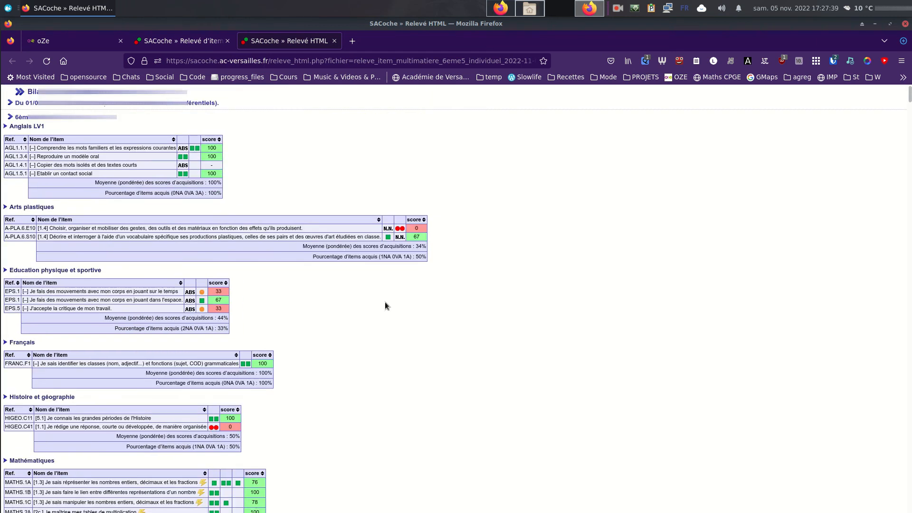
click(334, 41)
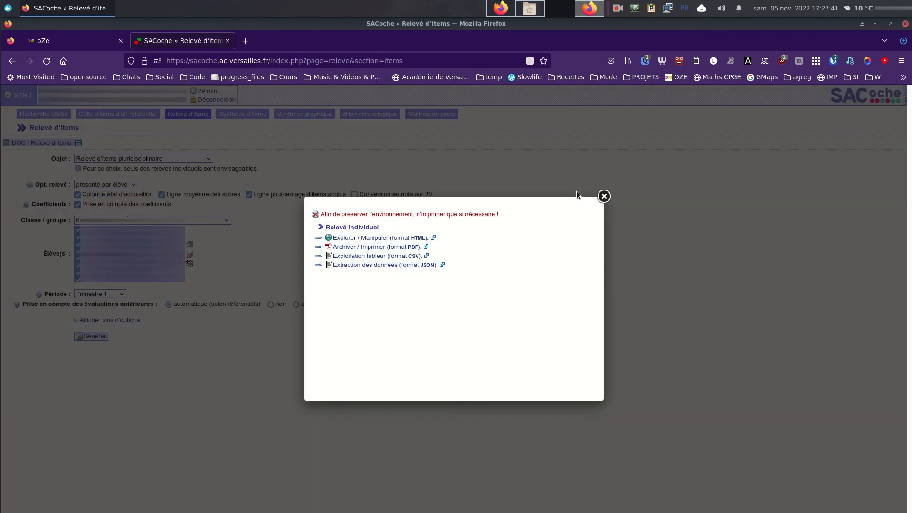
click(604, 196)
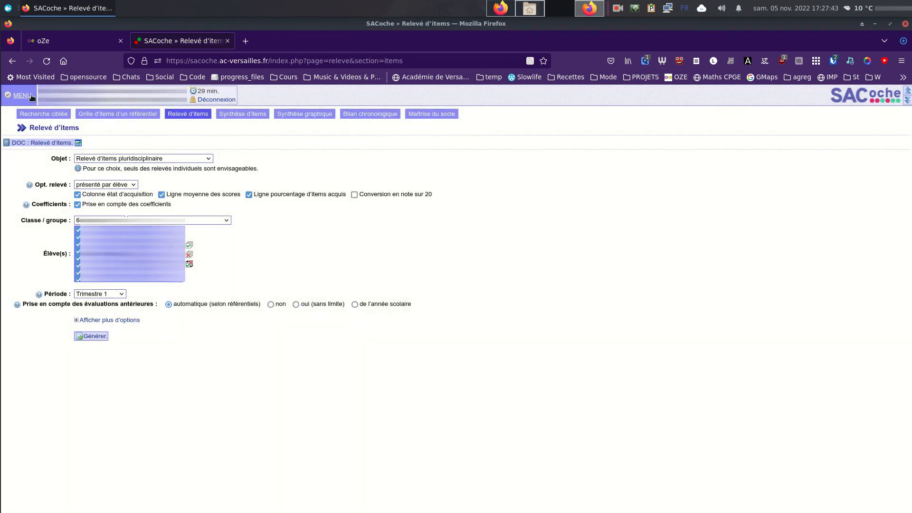
- Consult the Codes de notation / États d'acquisition page and its documentation on why there are 4 notation codes but 3 acquisition states
click(30, 96)
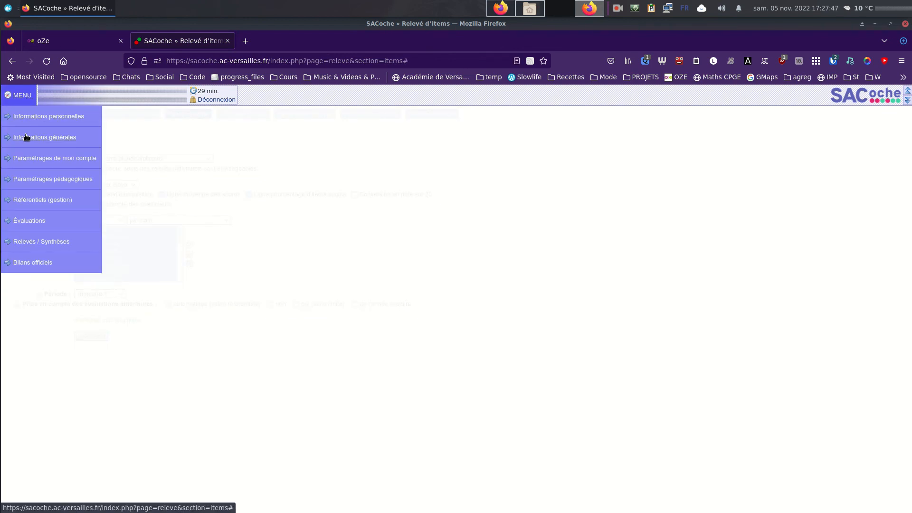
mouse_move(30, 138)
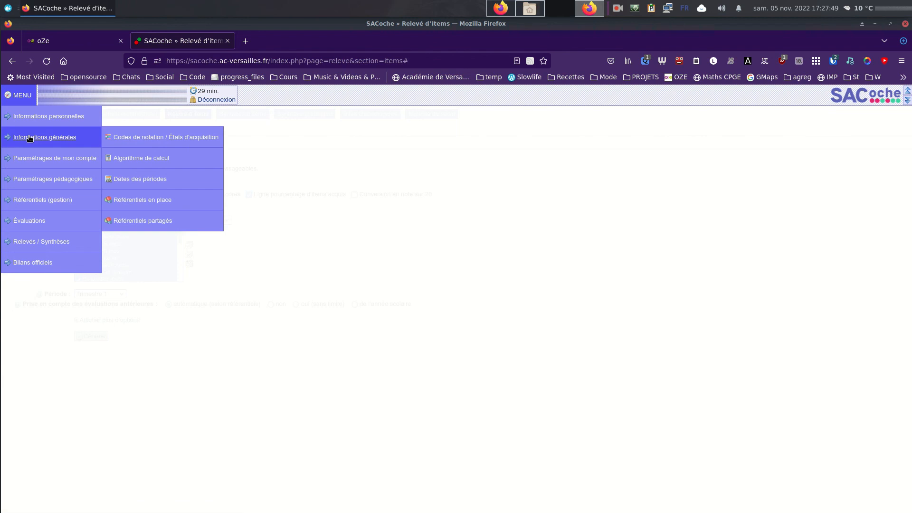
click(153, 145)
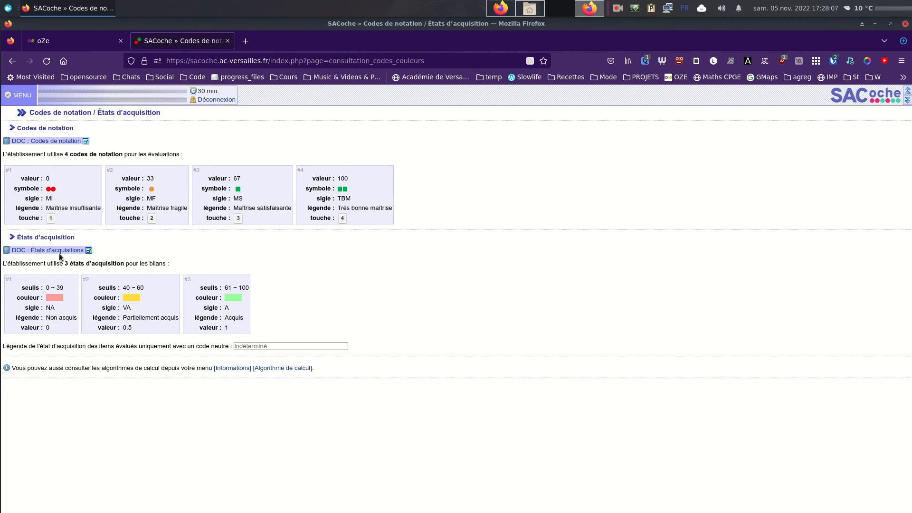
click(47, 250)
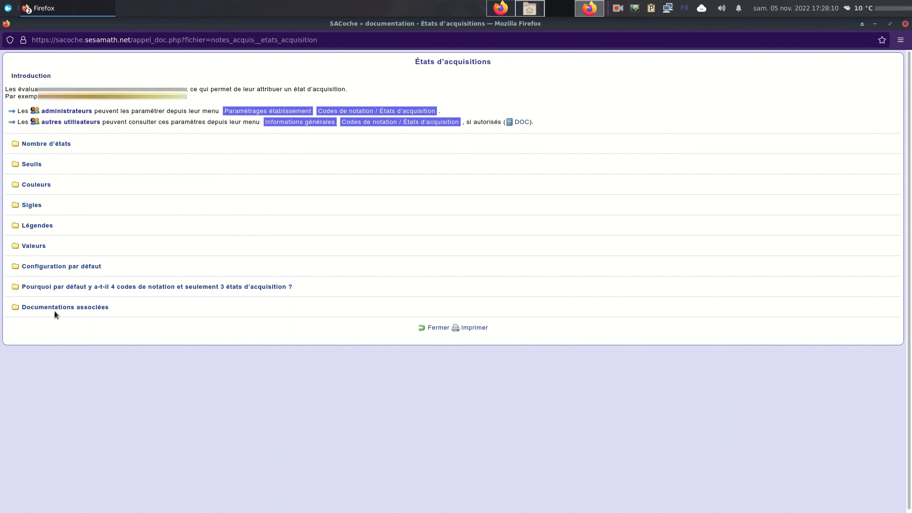
click(108, 287)
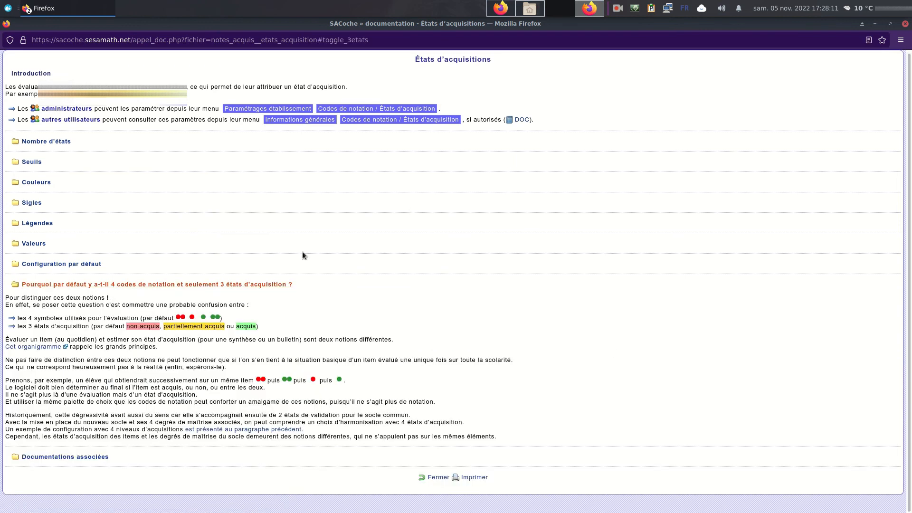
click(906, 24)
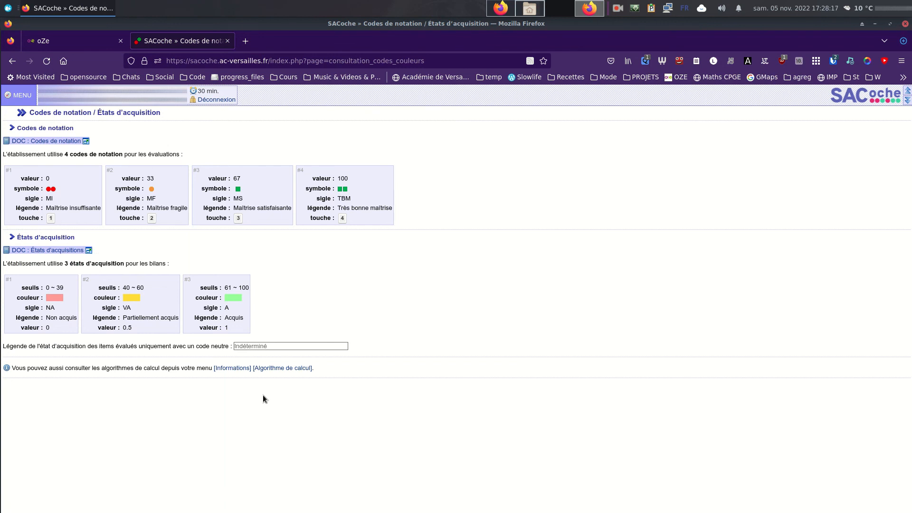
- Consult the Algorithme de calcul page and look through the simulated scores for one to four assignments
click(22, 96)
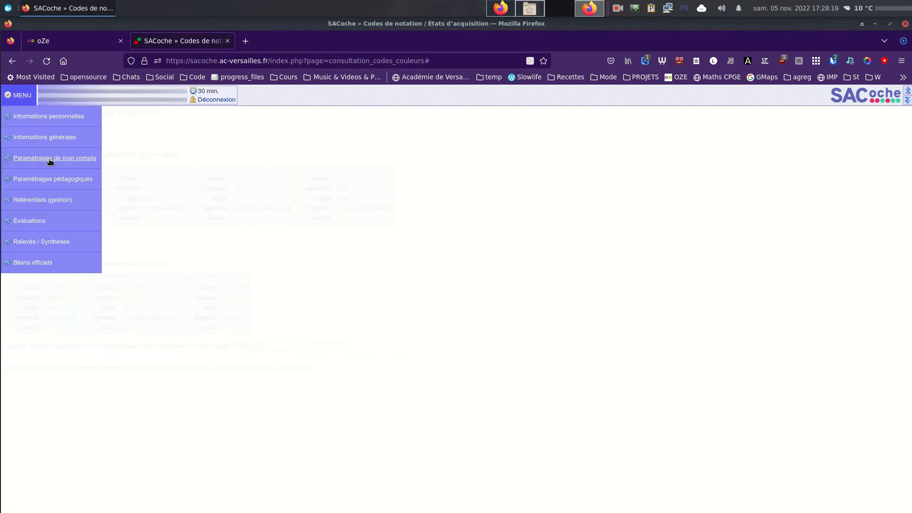
mouse_move(57, 138)
click(153, 160)
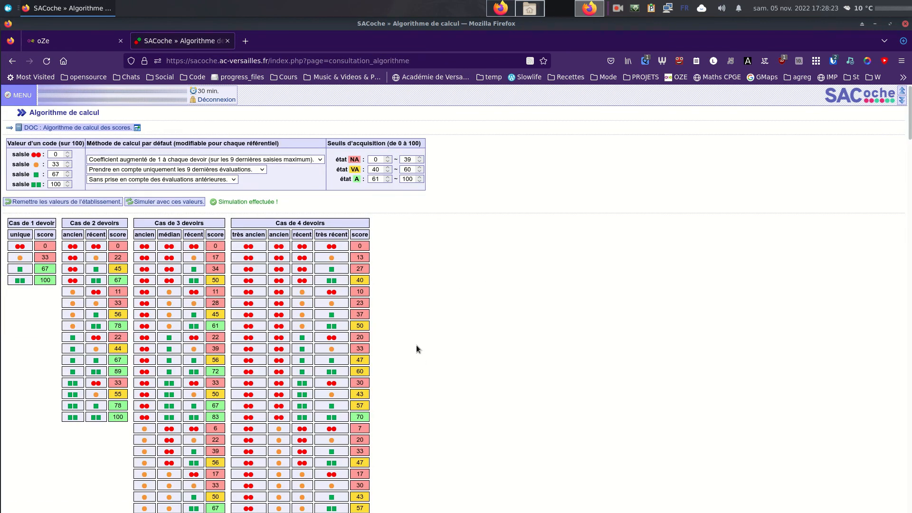
scroll(416, 345, down, 5)
scroll(417, 345, up, 5)
- Log out of the current session
click(207, 100)
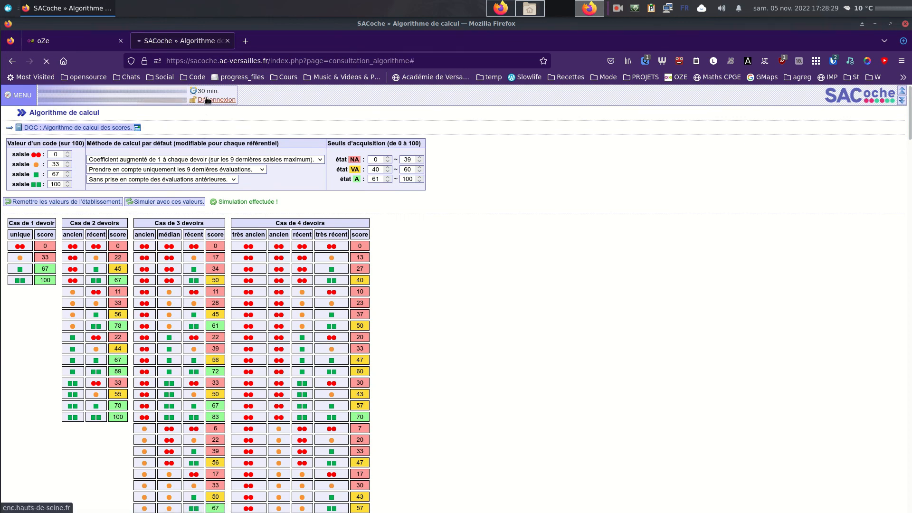
click(8, 8)
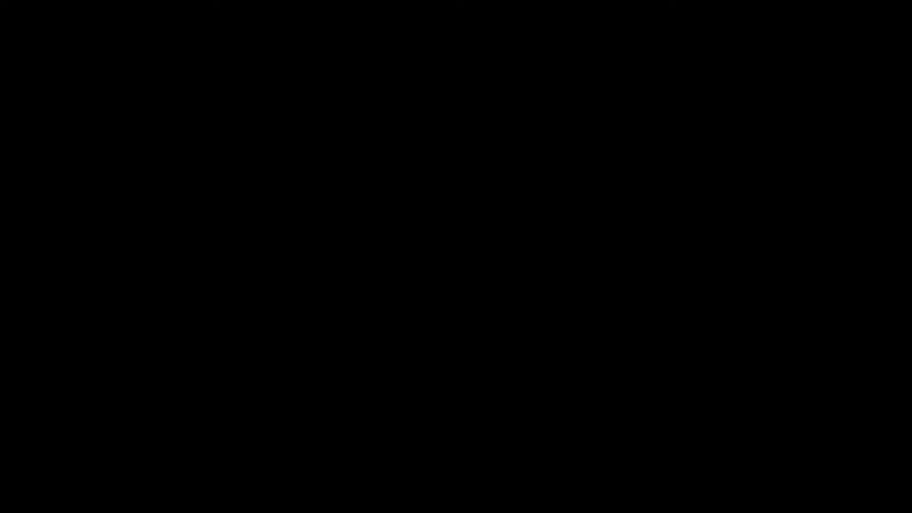